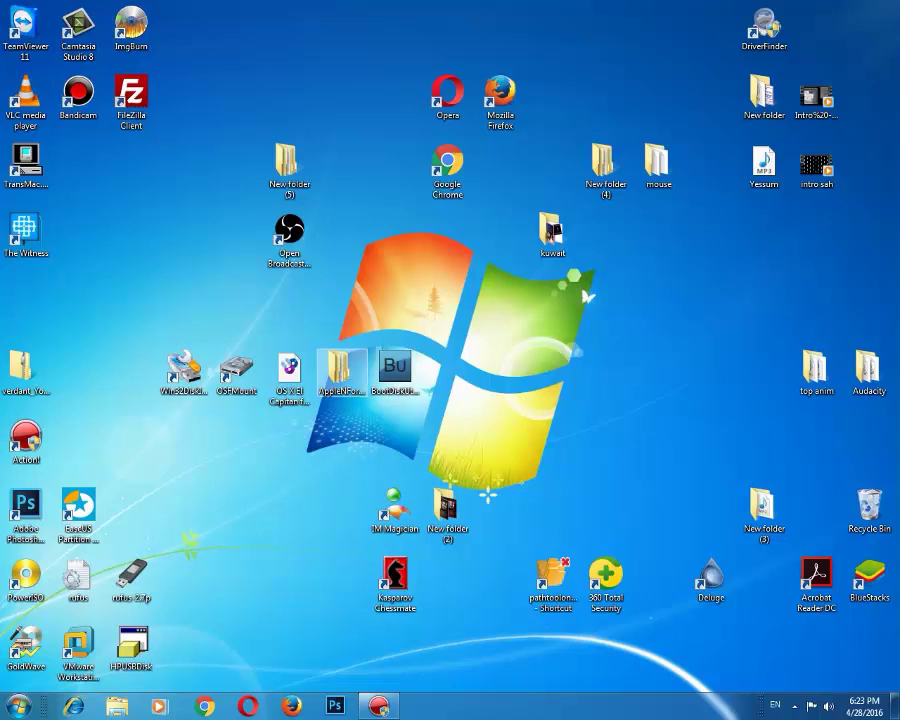
pyautogui.moveTo(475, 454); pyautogui.dragTo(48, 323)
pyautogui.click(184, 376)
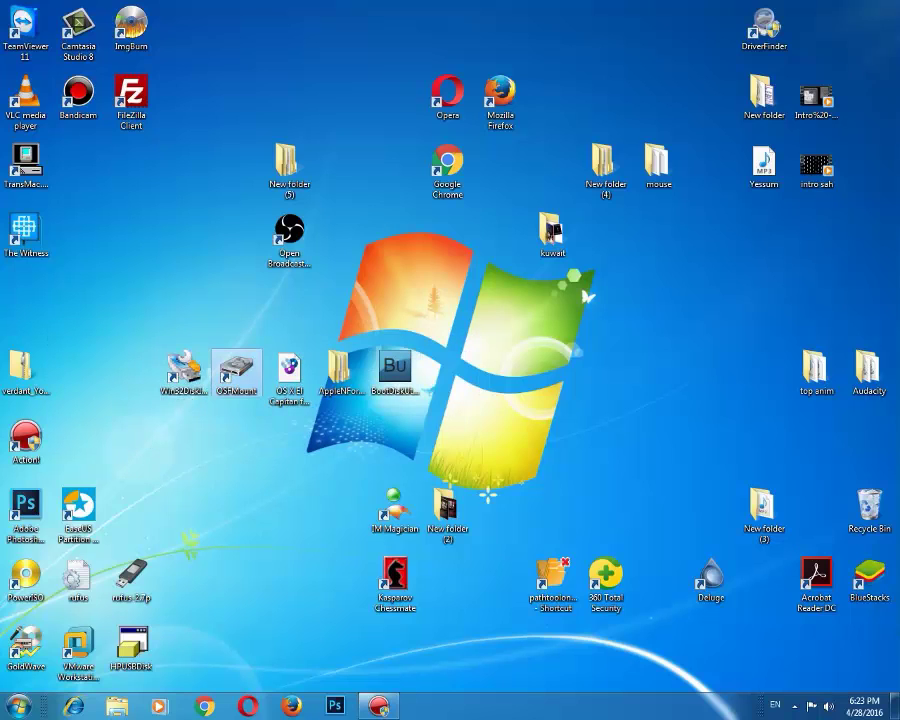
pyautogui.click(289, 372)
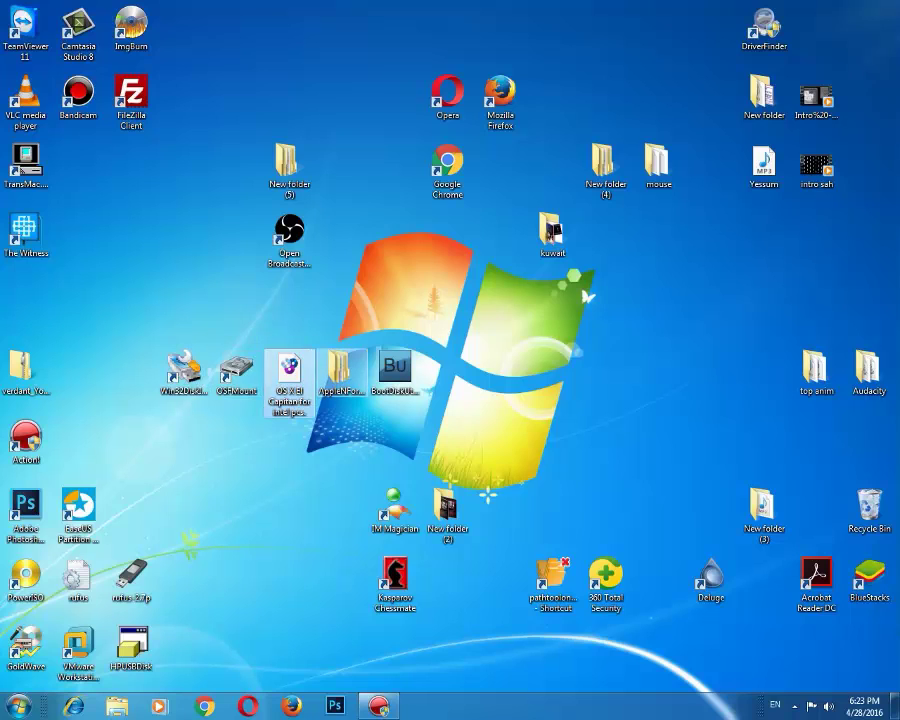
pyautogui.click(342, 372)
pyautogui.click(395, 376)
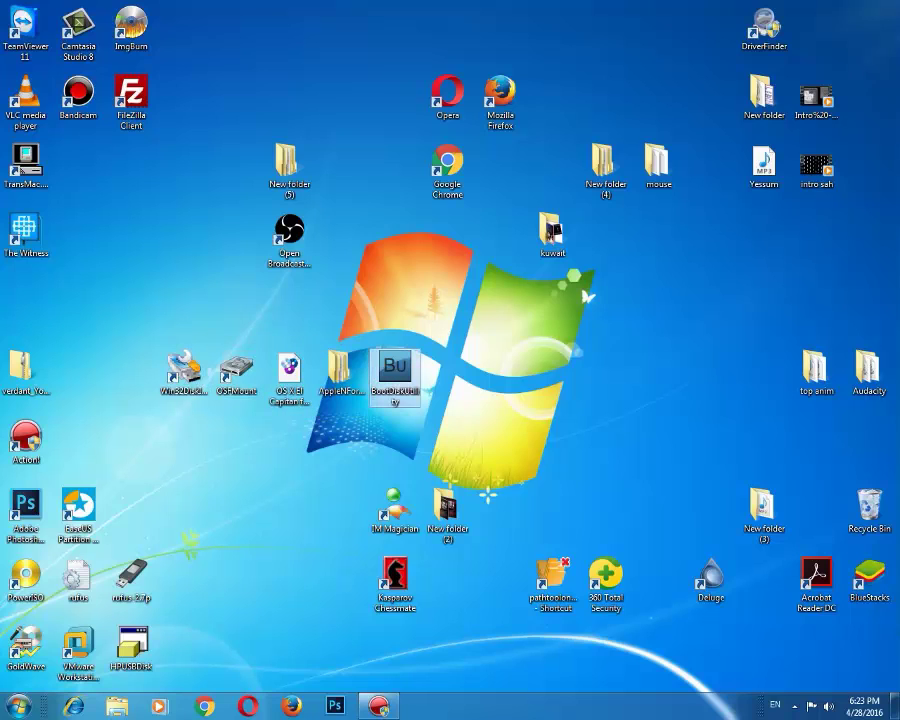
pyautogui.moveTo(412, 452); pyautogui.dragTo(165, 345)
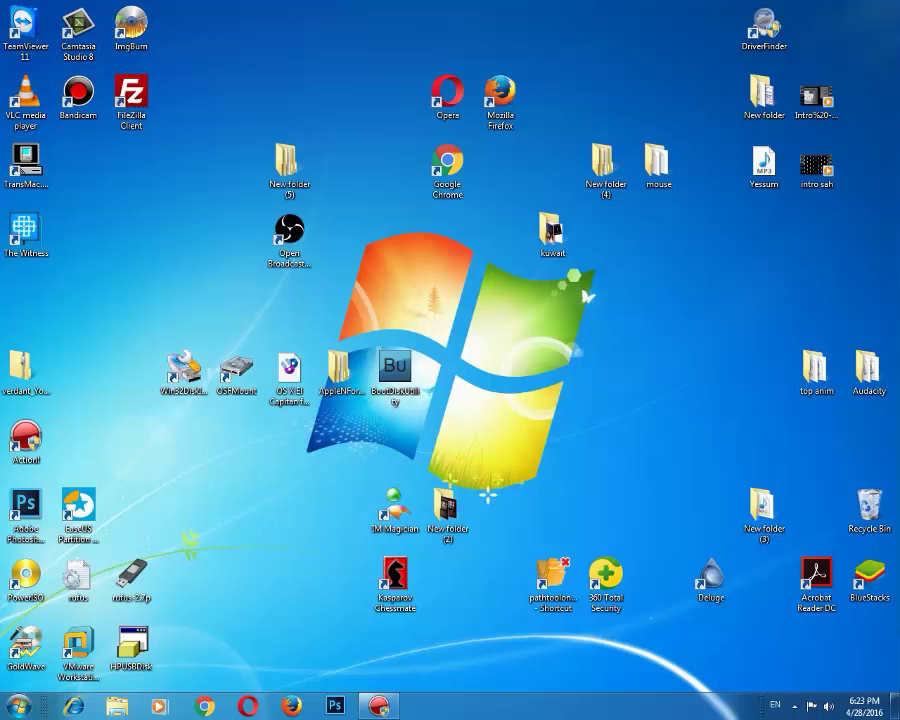
# Check the contents of the DVD (H:) drive from Computer, return to the drive list and close the window.
pyautogui.click(18, 706)
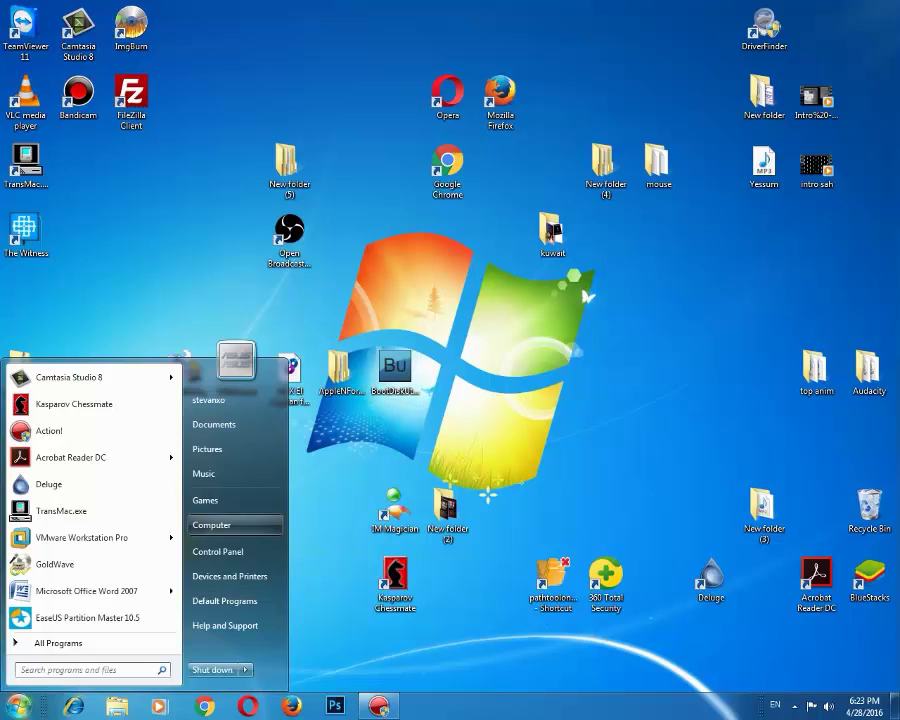
pyautogui.click(212, 525)
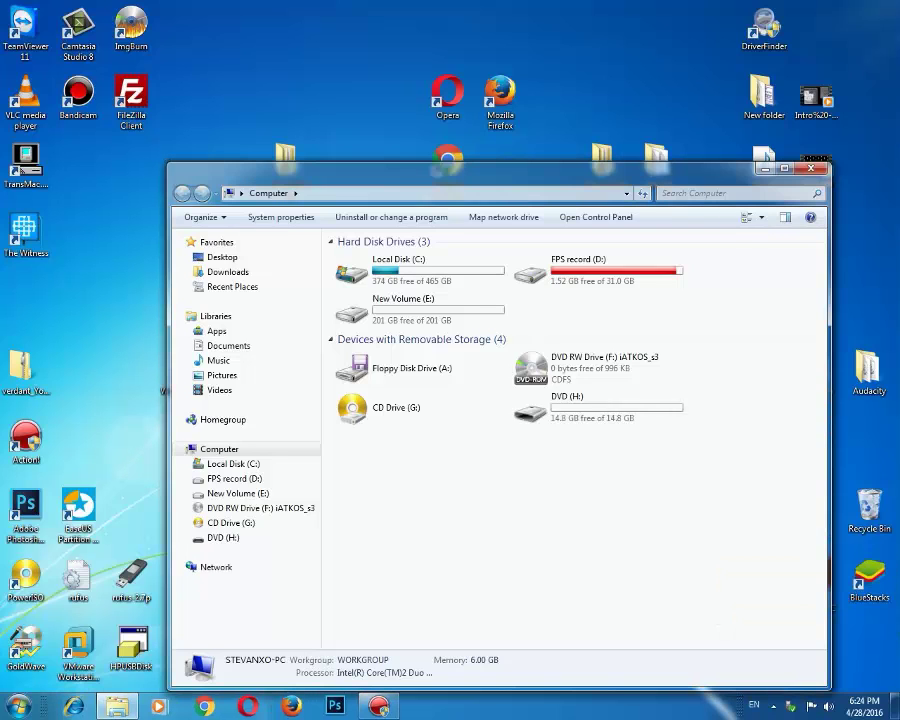
pyautogui.rightClick(627, 498)
pyautogui.click(650, 551)
pyautogui.doubleClick(598, 407)
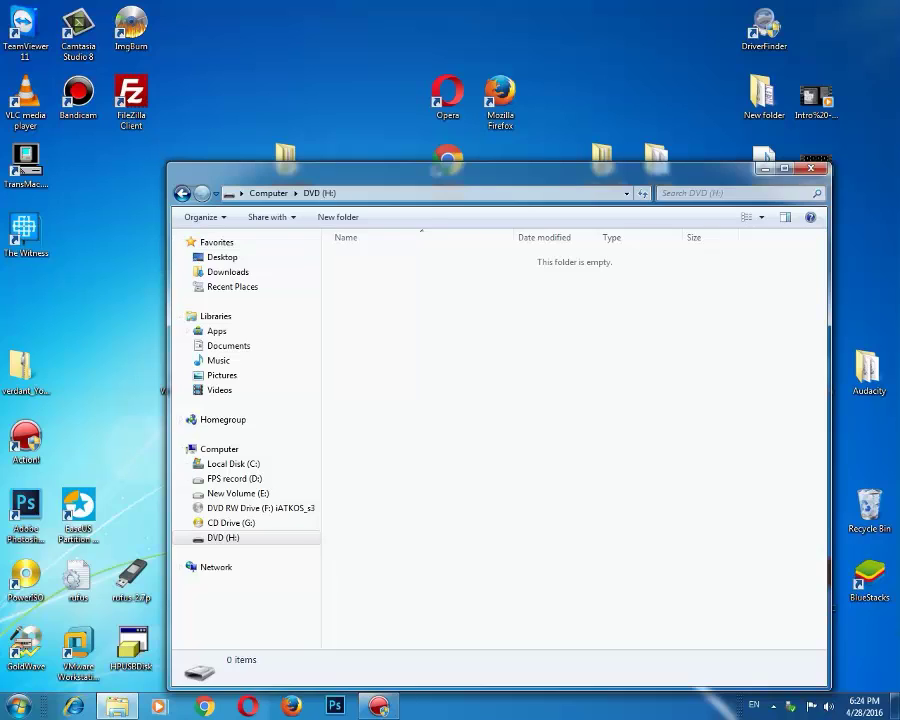
pyautogui.click(182, 193)
pyautogui.click(440, 480)
pyautogui.moveTo(730, 553); pyautogui.dragTo(503, 396)
pyautogui.click(703, 542)
pyautogui.moveTo(703, 542); pyautogui.dragTo(566, 418)
pyautogui.click(620, 520)
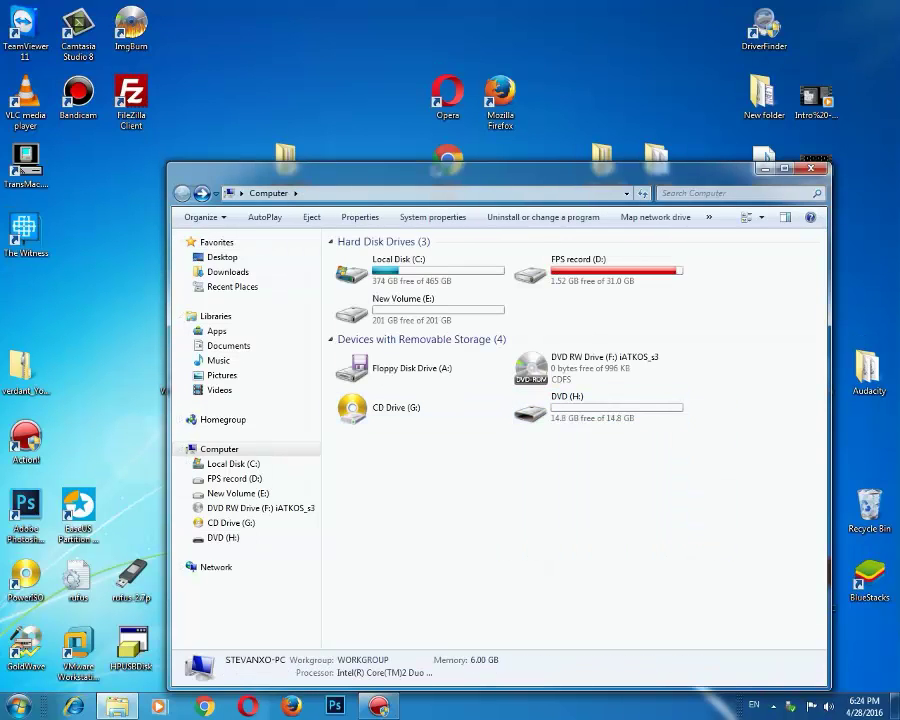
pyautogui.hotkey('alt', 'F4')
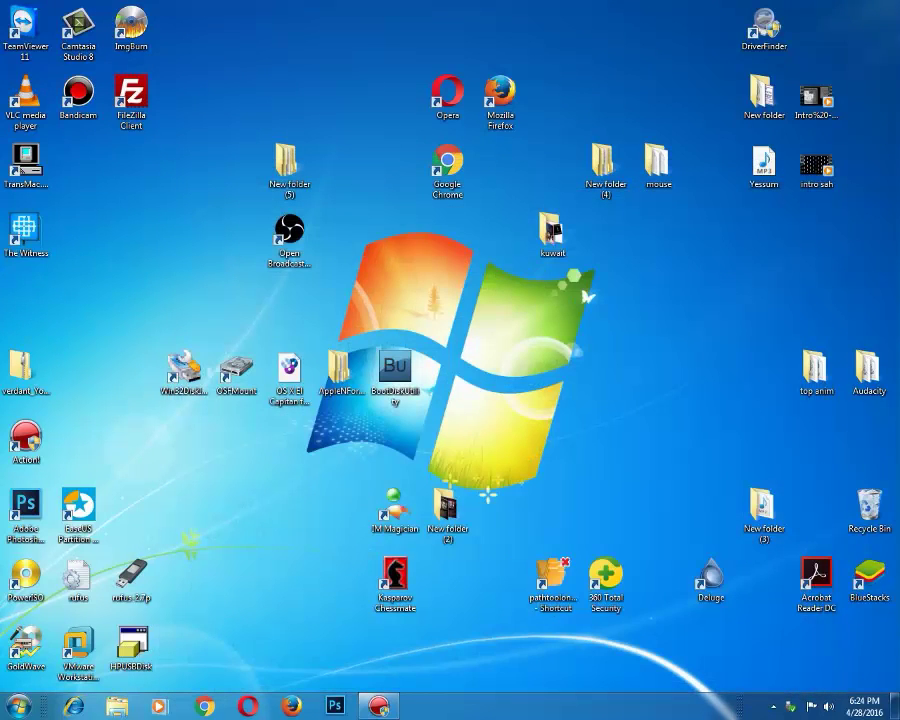
# Open OSFMount and choose the desktop file "OS X El Capitan for intel pcs." as the image for a new mounted drive.
pyautogui.doubleClick(237, 373)
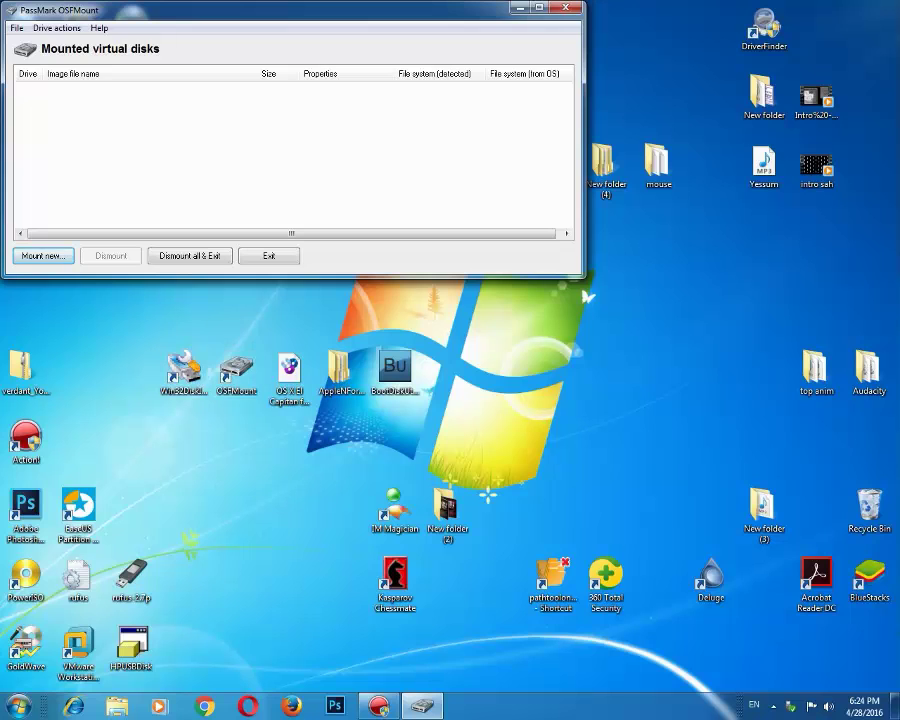
pyautogui.moveTo(218, 10); pyautogui.dragTo(390, 45)
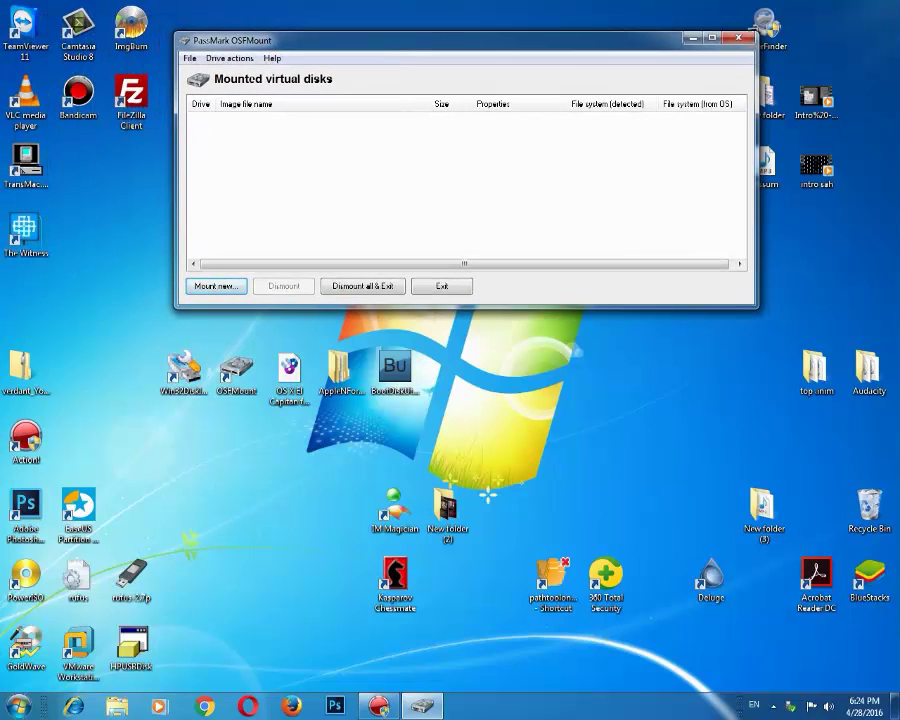
pyautogui.click(215, 286)
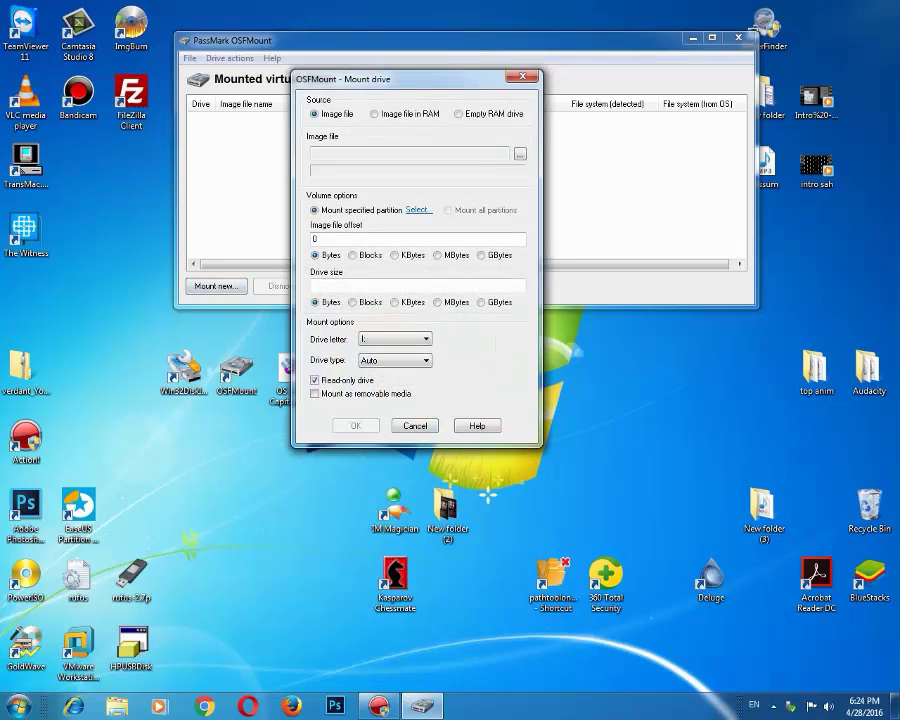
pyautogui.click(519, 154)
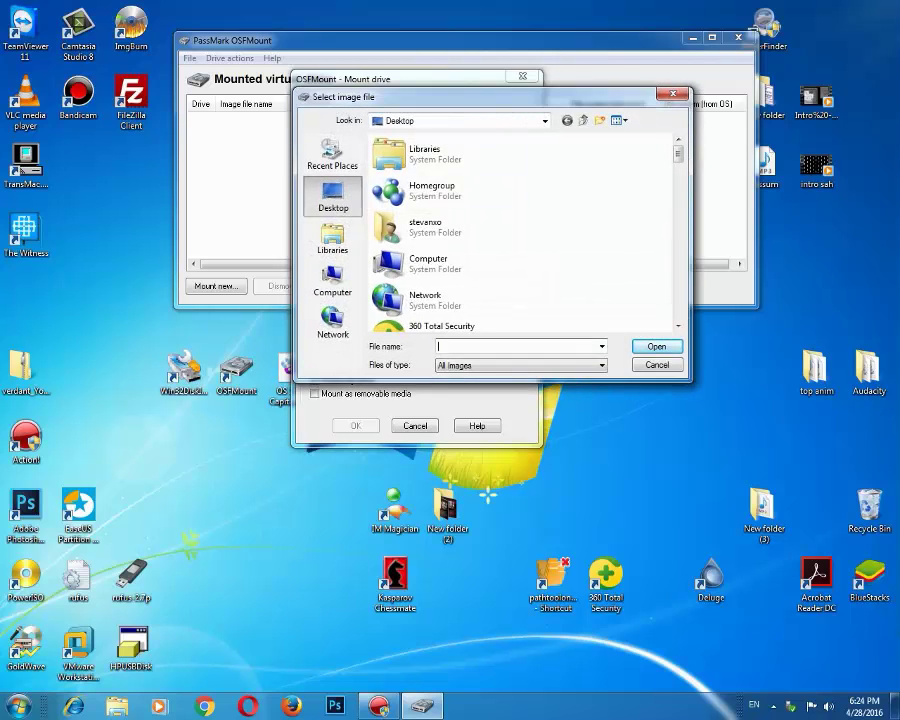
pyautogui.scroll(-5, 525, 230)
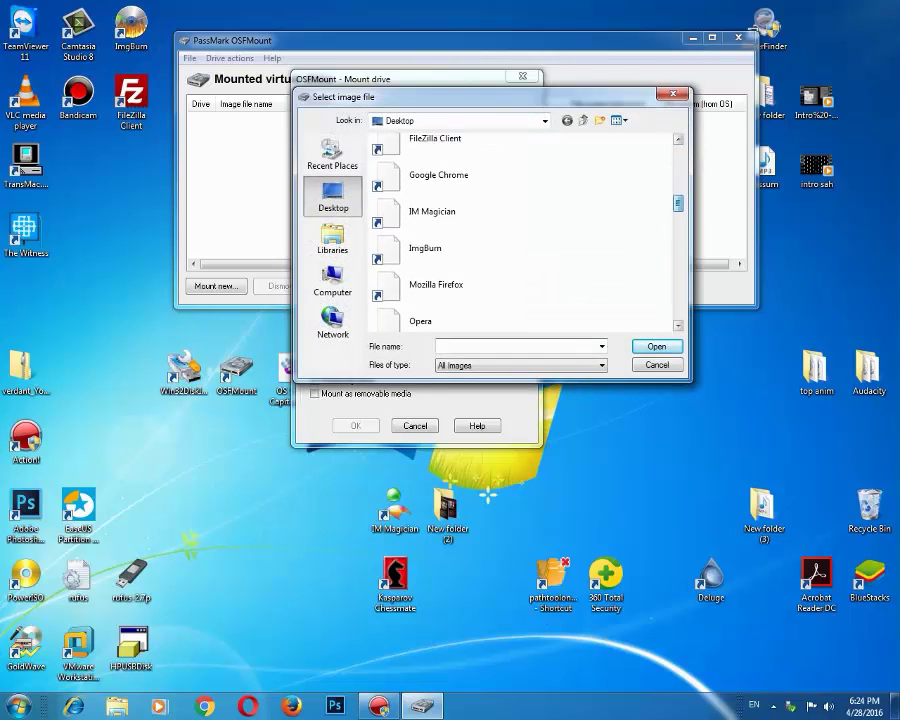
pyautogui.scroll(-15, 525, 230)
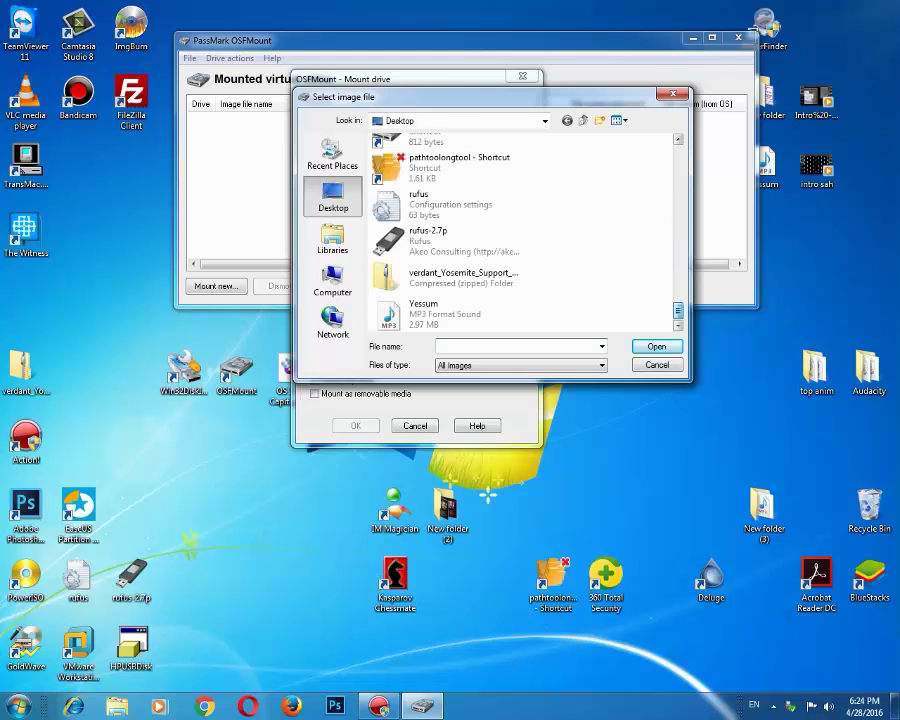
pyautogui.scroll(5, 525, 230)
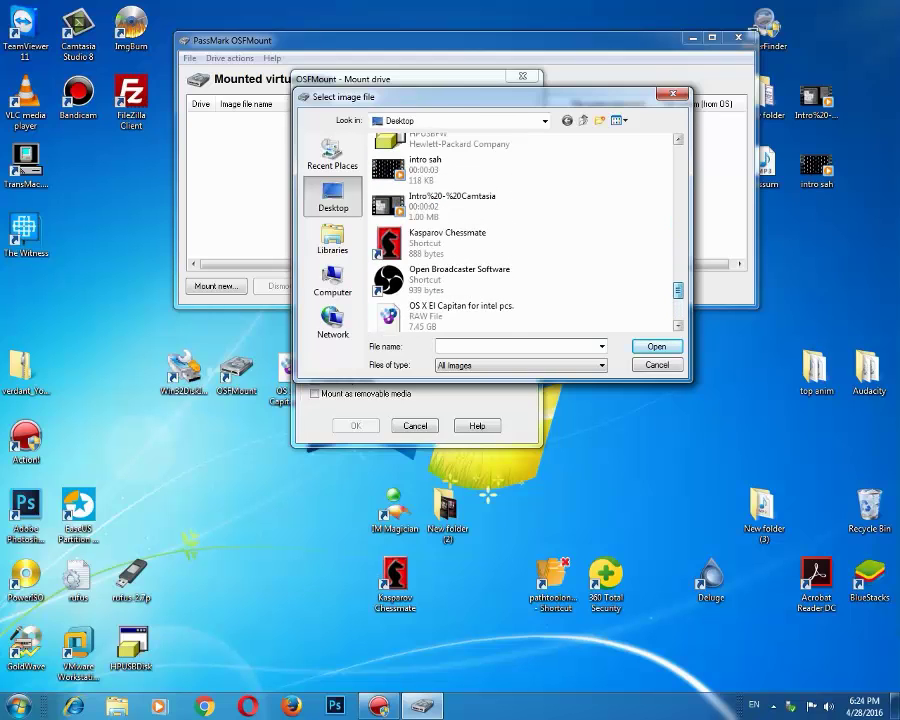
pyautogui.scroll(-1, 470, 275)
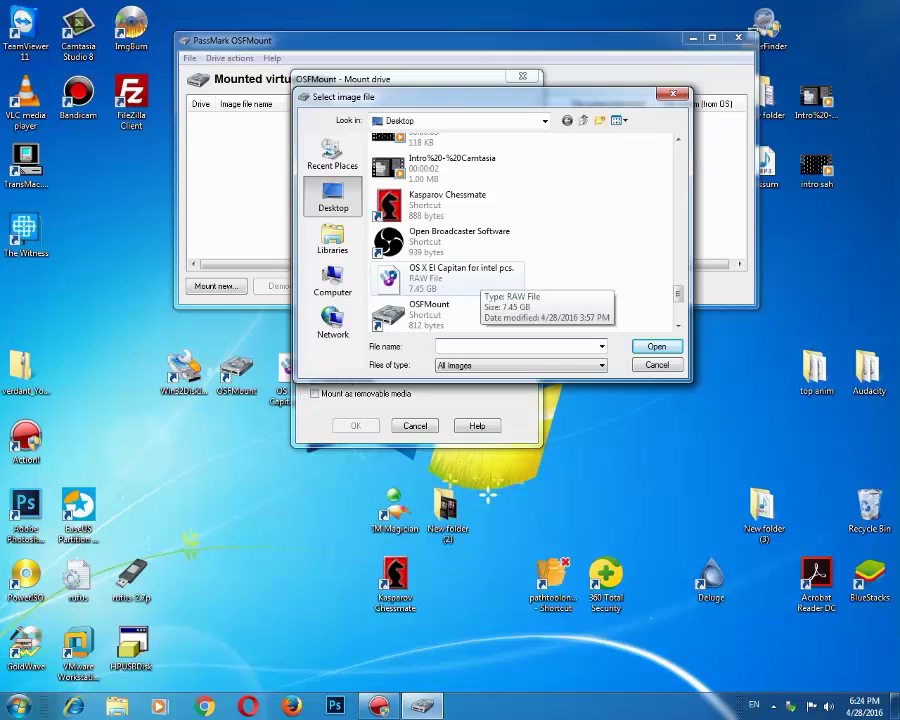
pyautogui.click(480, 275)
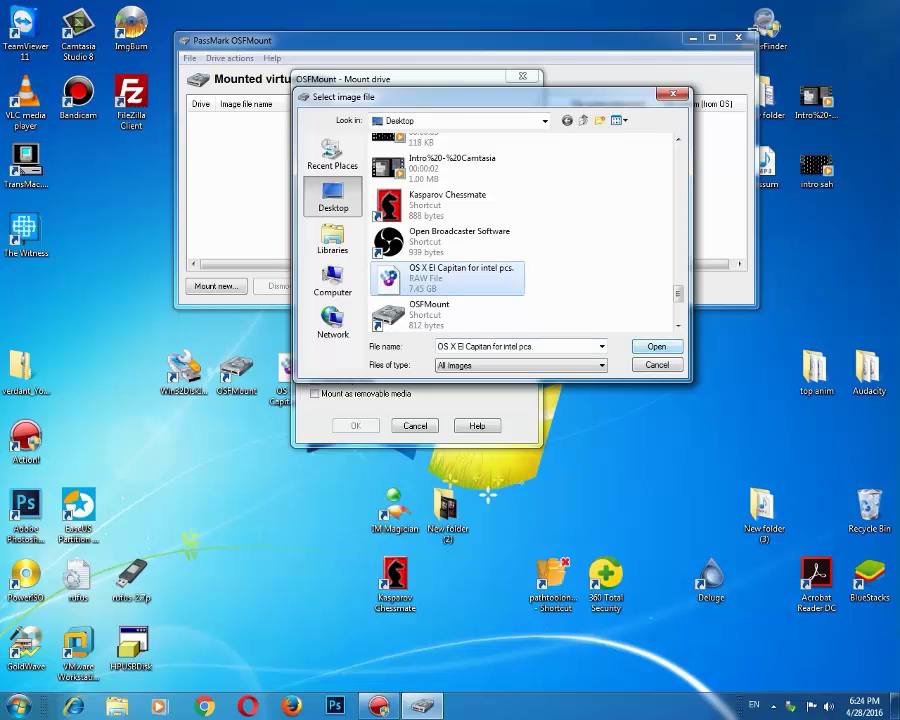
pyautogui.press('Return')
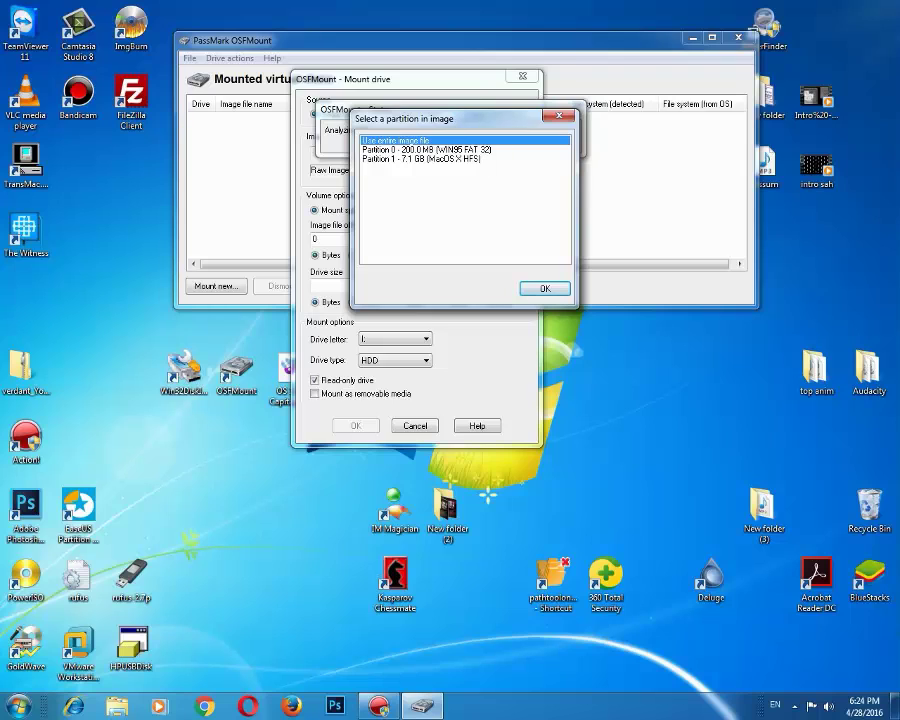
# Mount Partition 0 (WIN95 FAT 32) of the image as drive I: with read/write access.
pyautogui.click(426, 149)
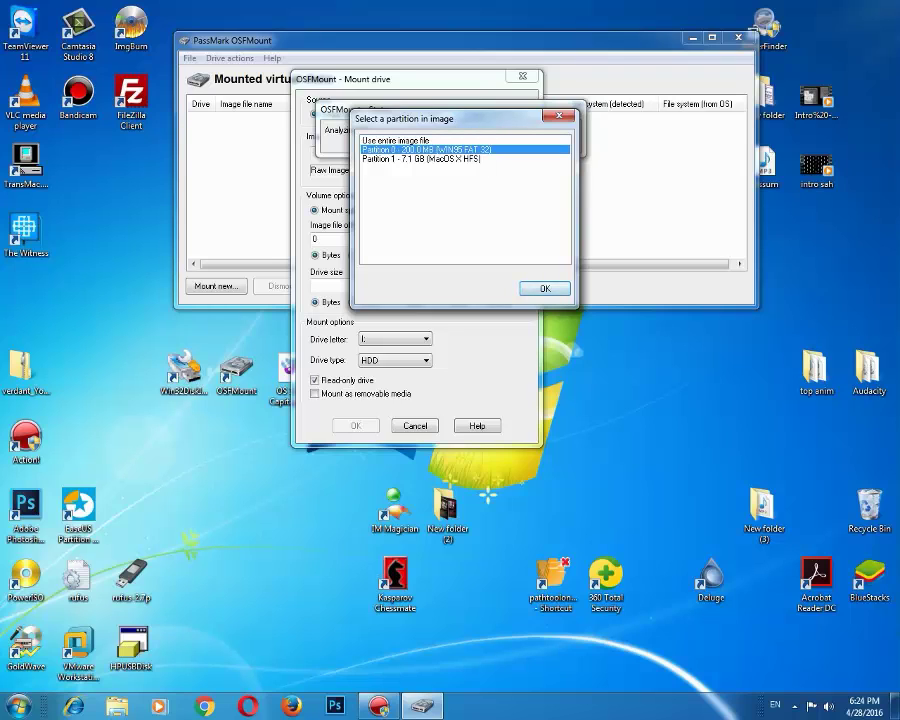
pyautogui.press('Return')
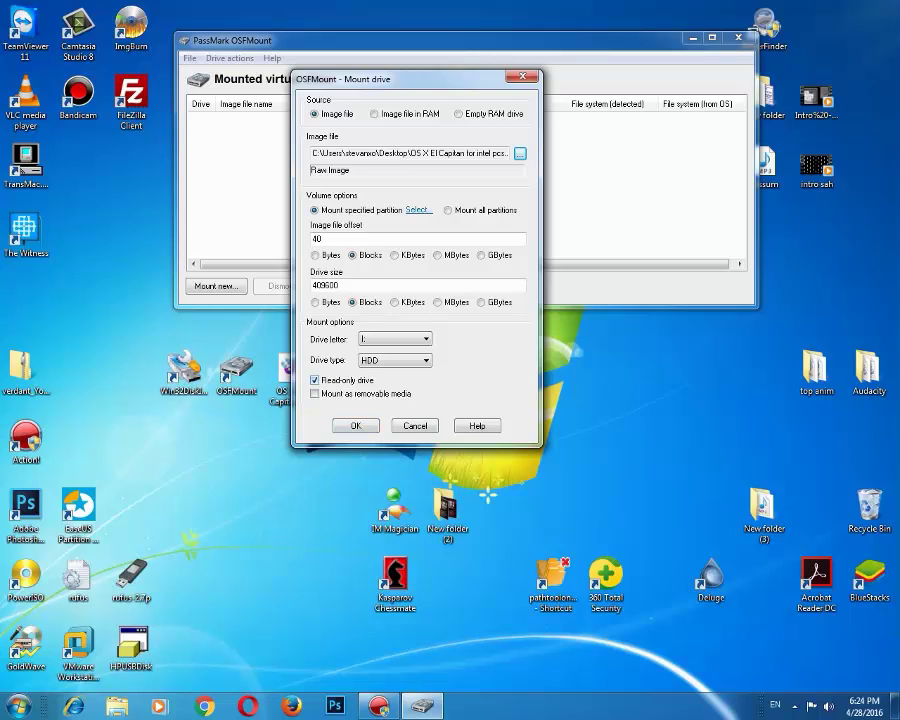
pyautogui.press('Return')
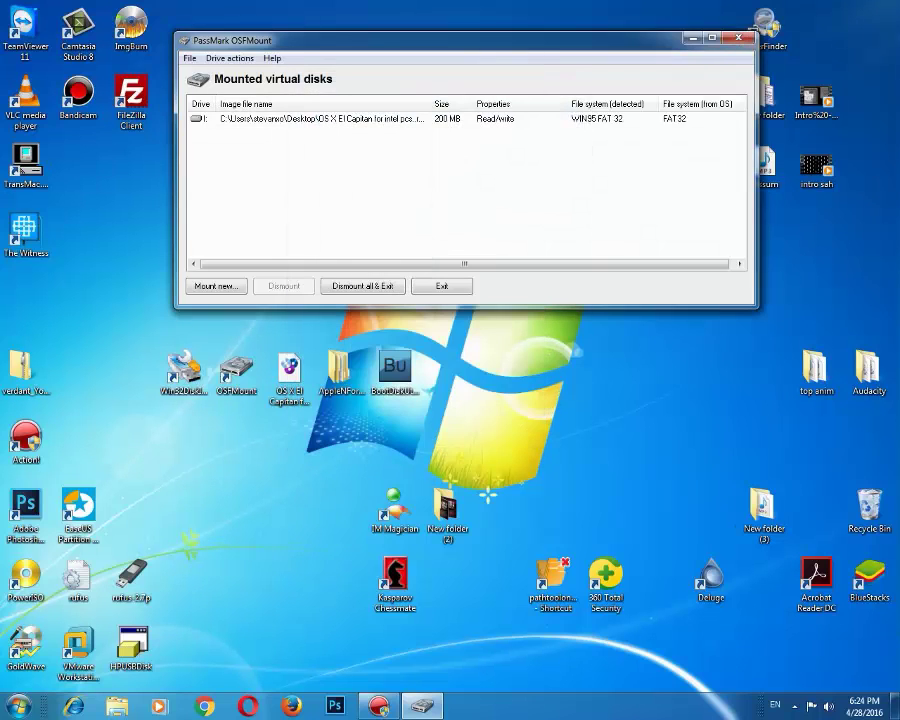
# Open the kexts folder on the mounted EFI (I:) drive, inside EFI and CLOVER.
pyautogui.press('super+d')
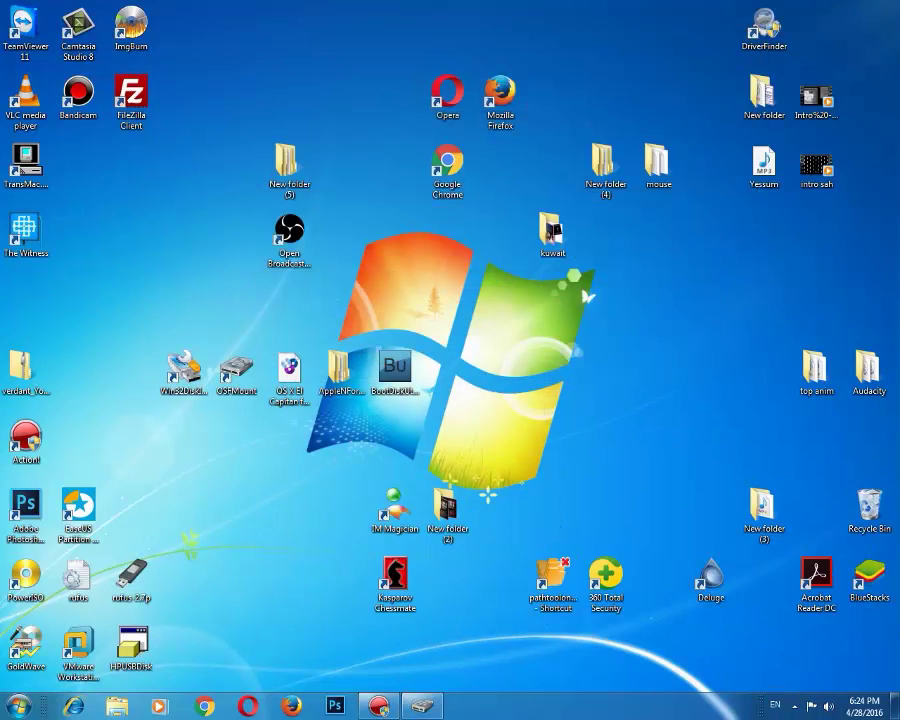
pyautogui.press('super')
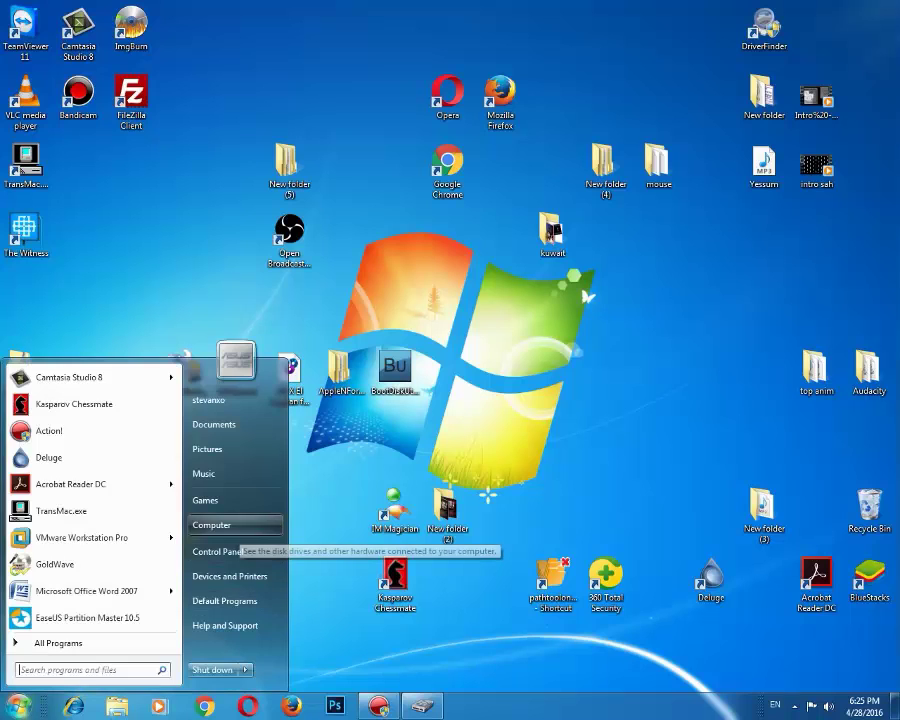
pyautogui.click(212, 524)
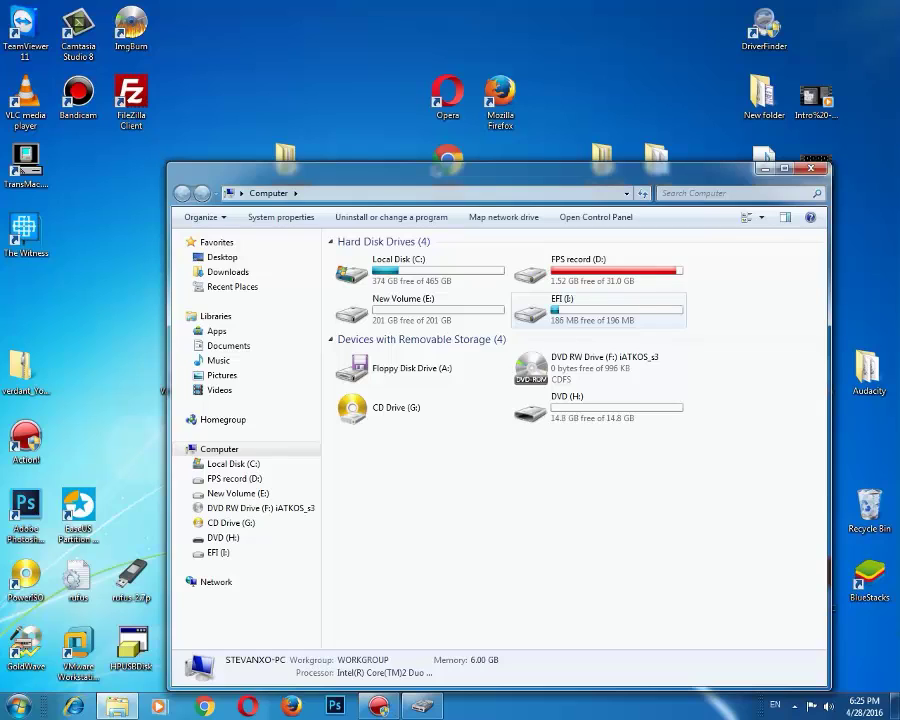
pyautogui.doubleClick(598, 310)
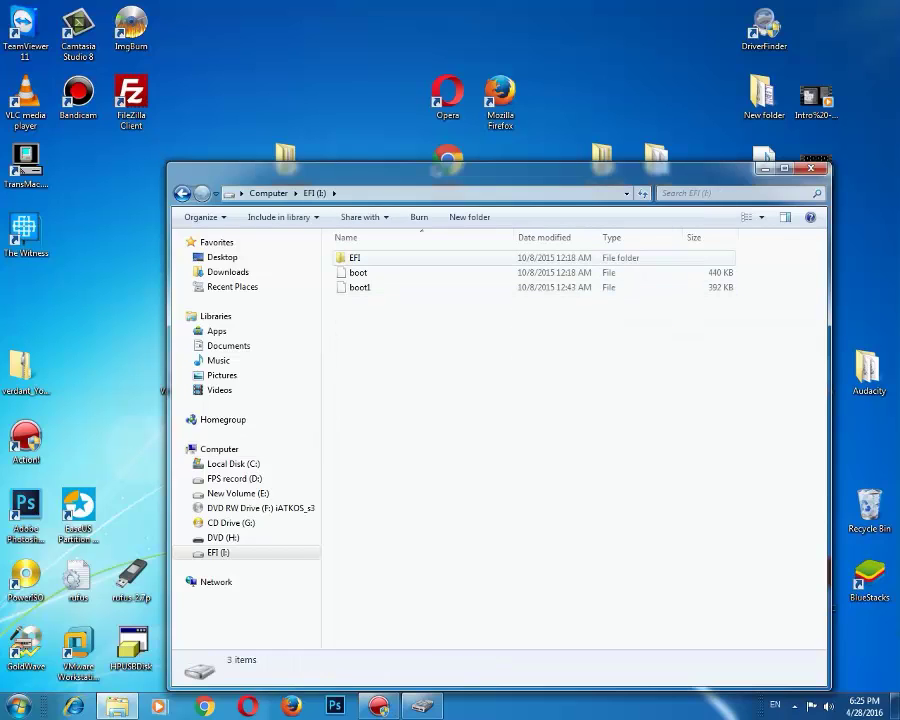
pyautogui.doubleClick(355, 258)
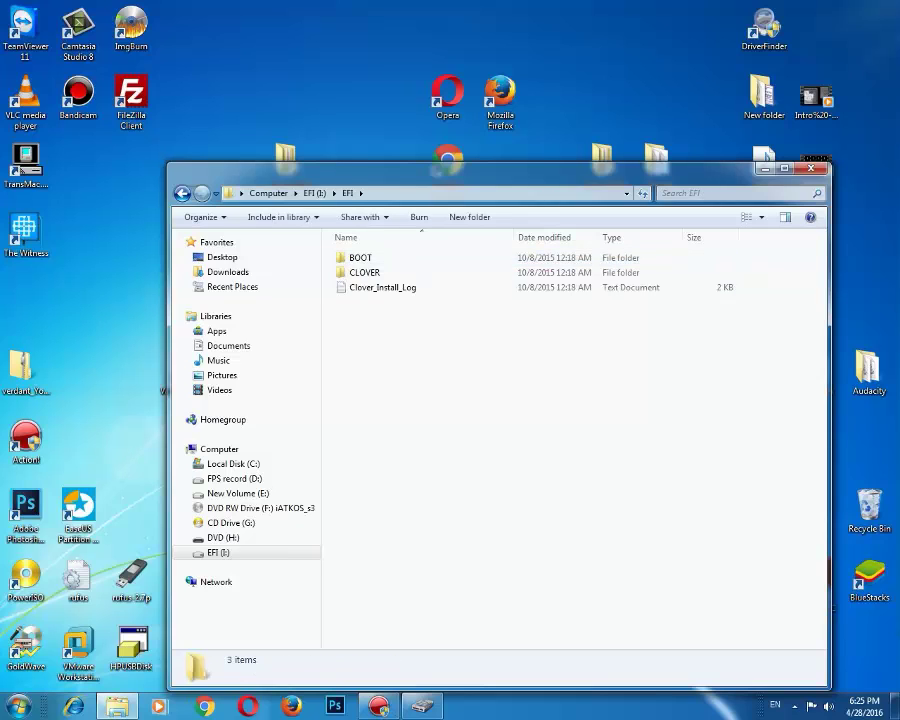
pyautogui.doubleClick(364, 272)
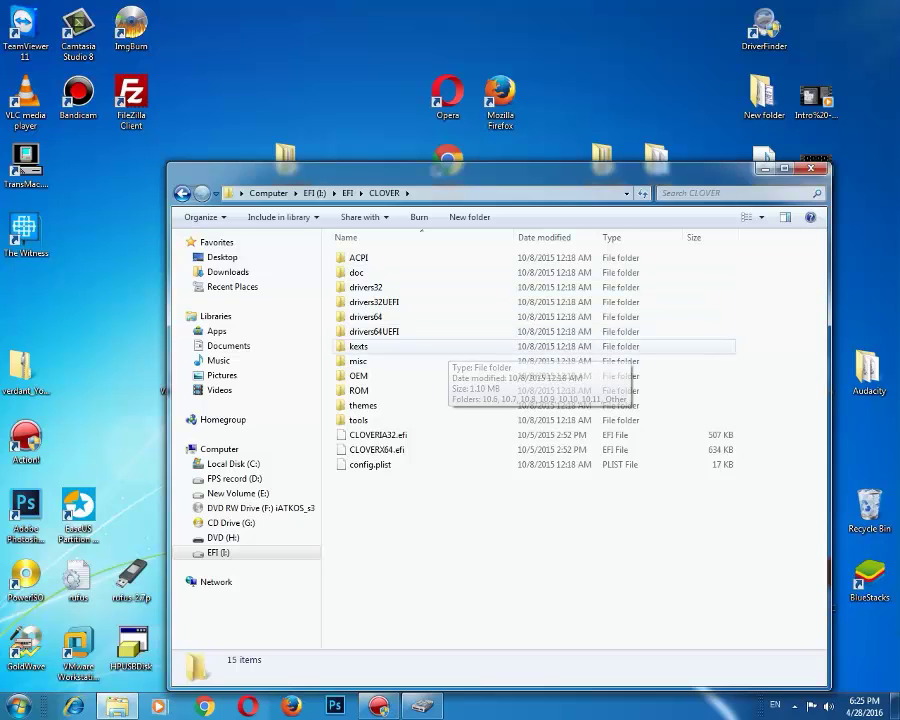
pyautogui.click(440, 346)
pyautogui.doubleClick(440, 346)
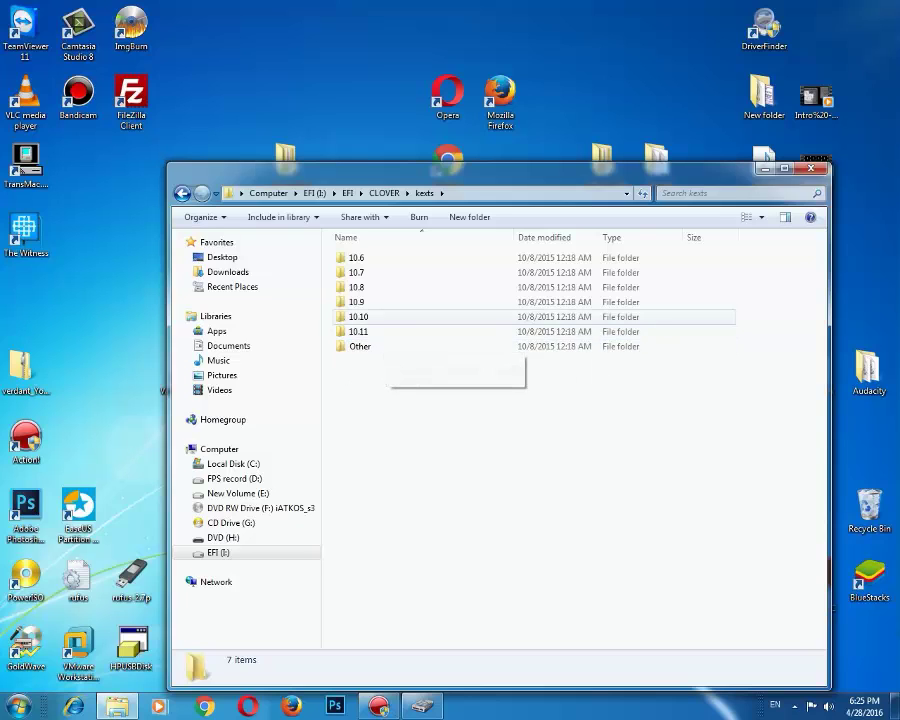
# Examine the contents of the 10.6, 10.7, 10.8, 10.9, 10.10 and Other folders inside kexts.
pyautogui.doubleClick(440, 258)
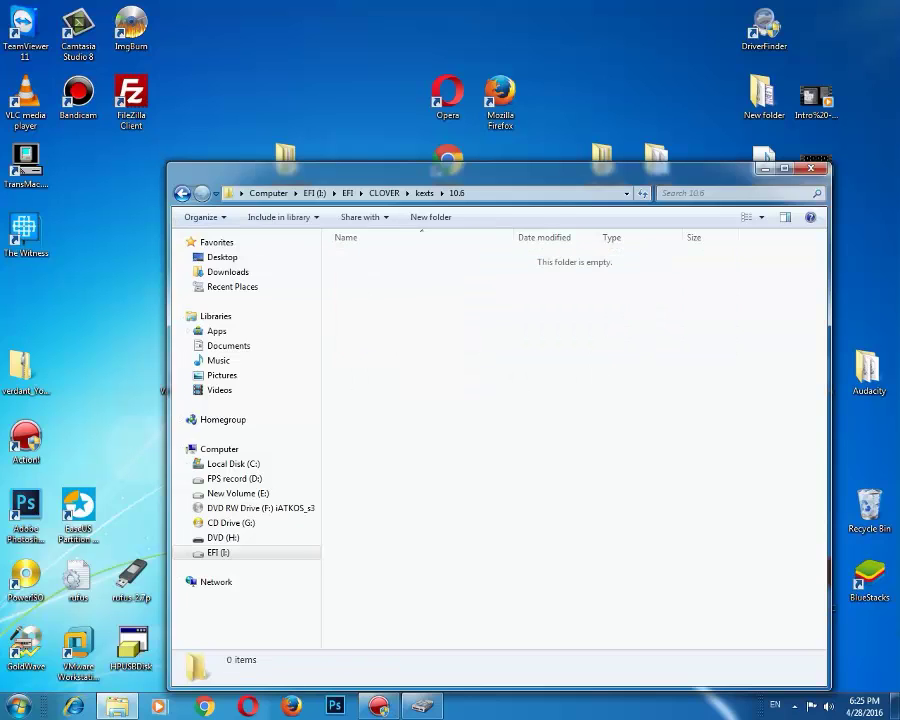
pyautogui.click(182, 193)
pyautogui.click(440, 272)
pyautogui.press('Return')
pyautogui.press('BackSpace')
pyautogui.press('Down')
pyautogui.press('Return')
pyautogui.press('BackSpace')
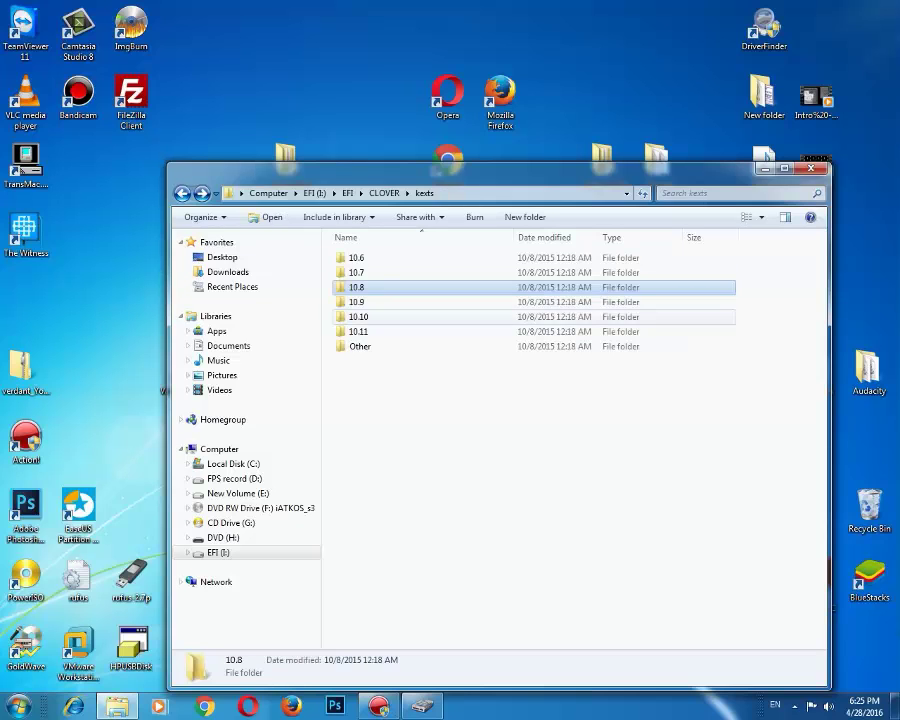
pyautogui.press('Down')
pyautogui.press('Return')
pyautogui.press('BackSpace')
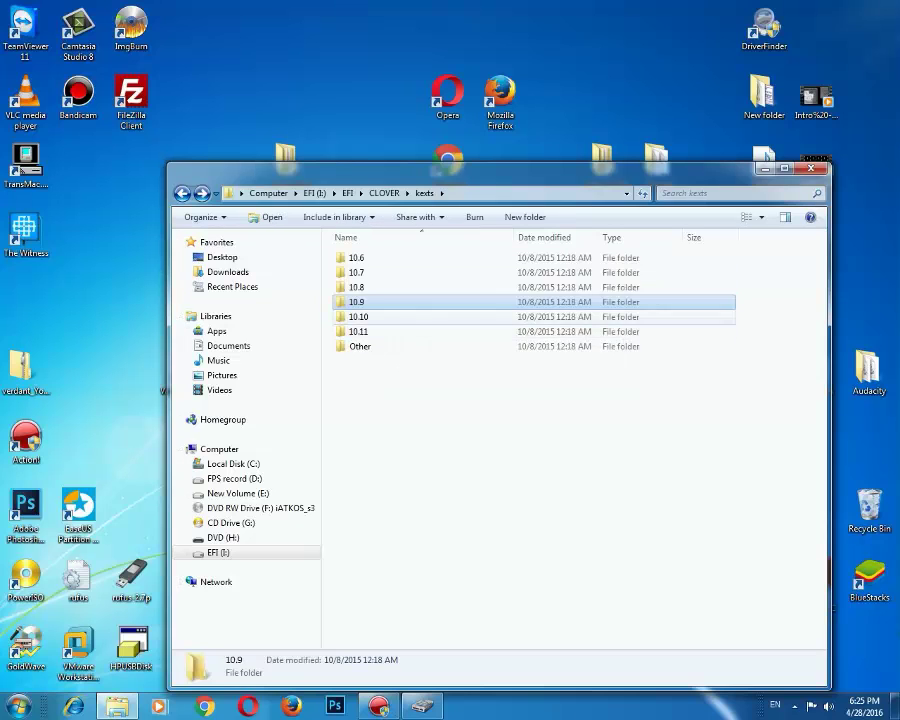
pyautogui.press('Down')
pyautogui.press('Return')
pyautogui.press('BackSpace')
pyautogui.press('Down')
pyautogui.press('Down')
pyautogui.press('Return')
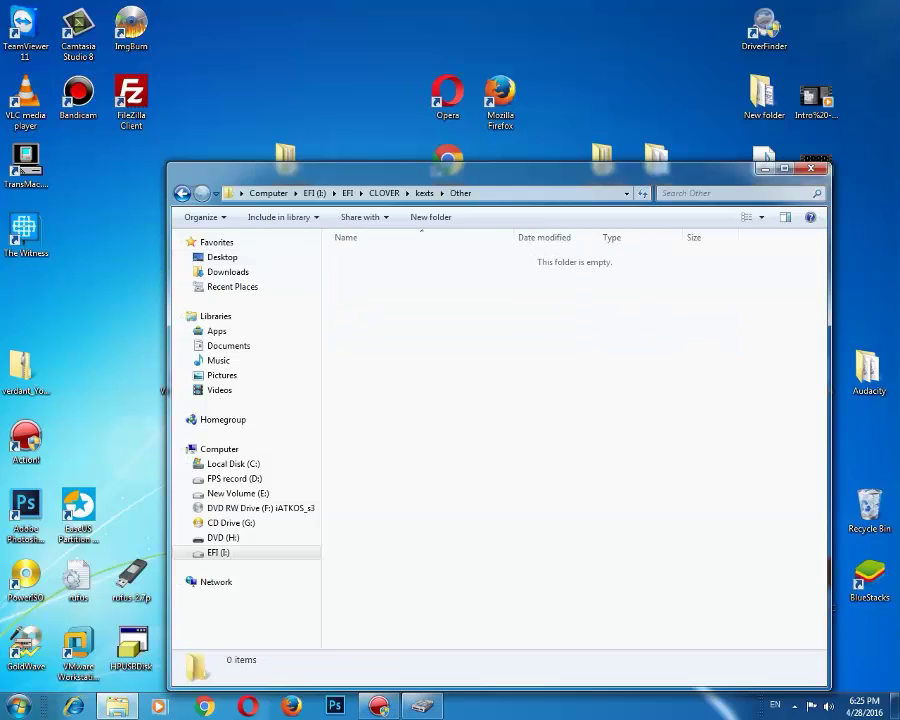
pyautogui.press('BackSpace')
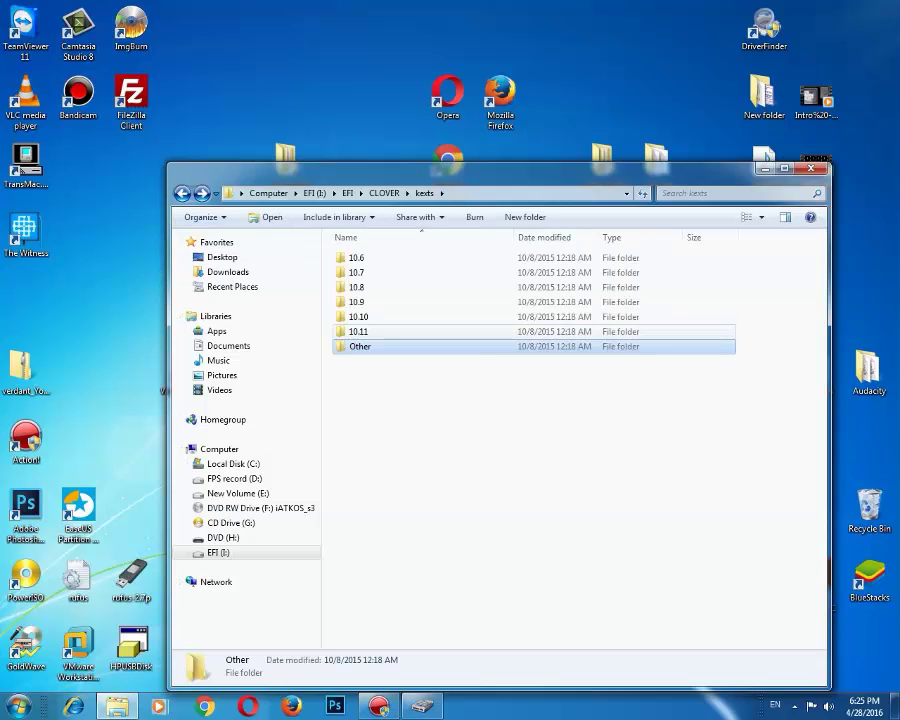
# Open the 10.11 folder inside kexts.
pyautogui.press('Up')
pyautogui.press('Return')
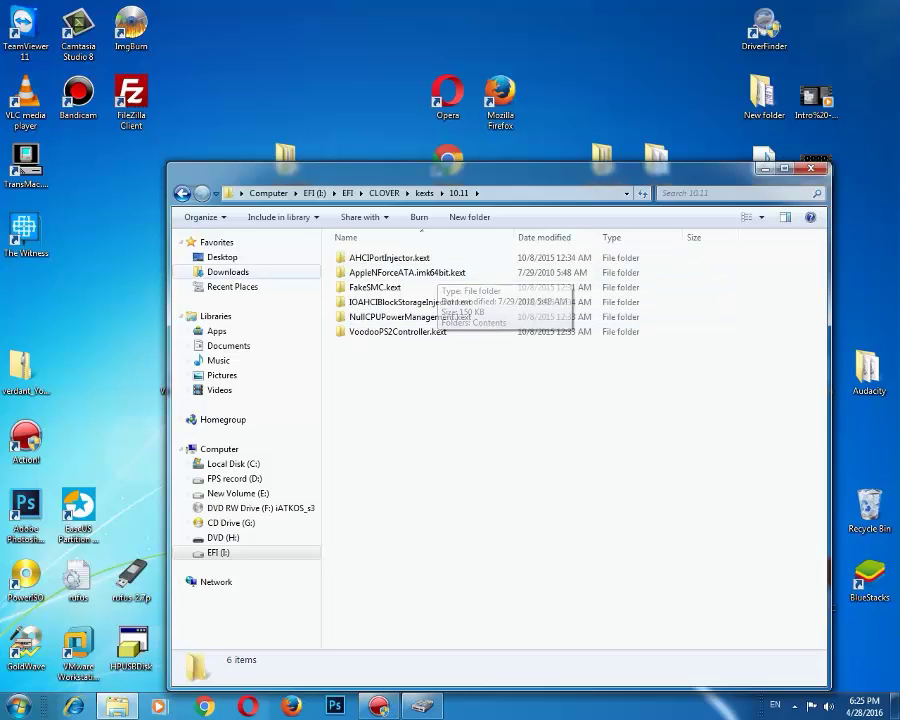
# Go back up from the 10.11 folder to CLOVER and close the EFI (I:) window.
pyautogui.moveTo(272, 178); pyautogui.dragTo(484, 165)
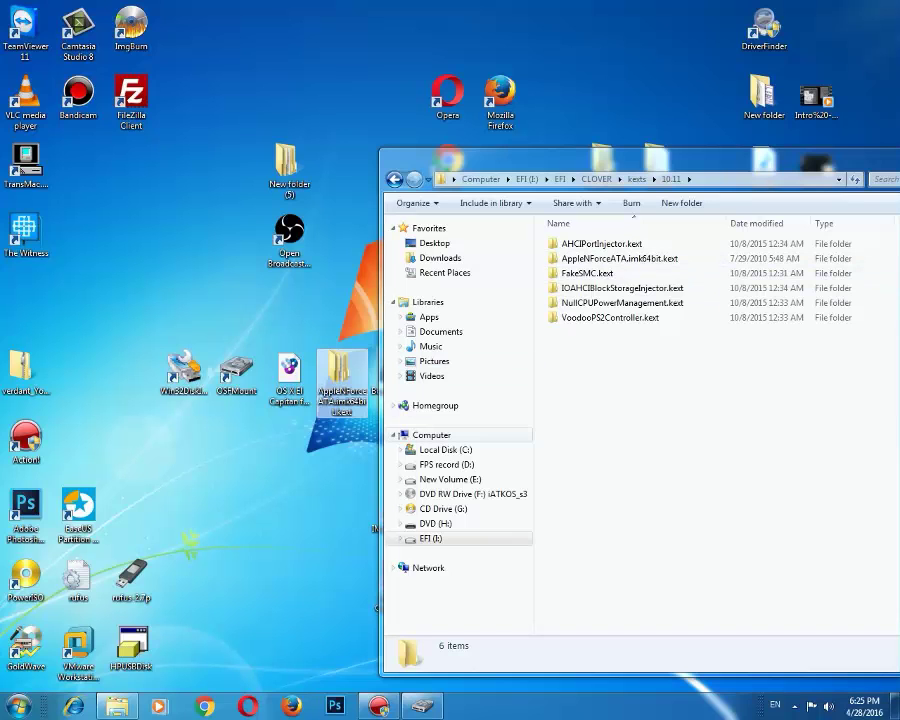
pyautogui.moveTo(693, 163); pyautogui.dragTo(420, 137)
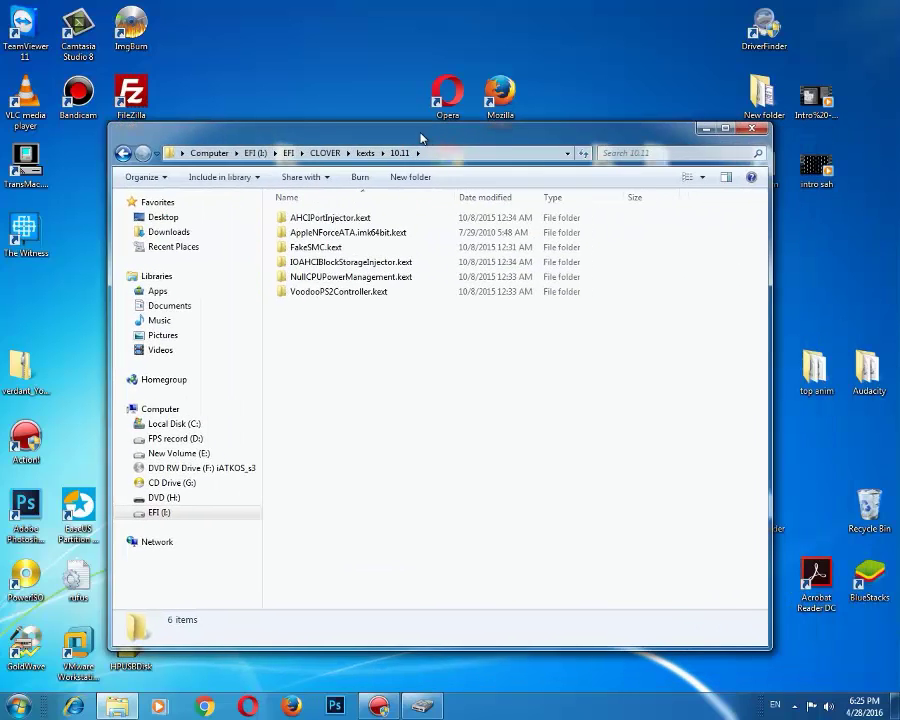
pyautogui.press('BackSpace')
pyautogui.press('BackSpace')
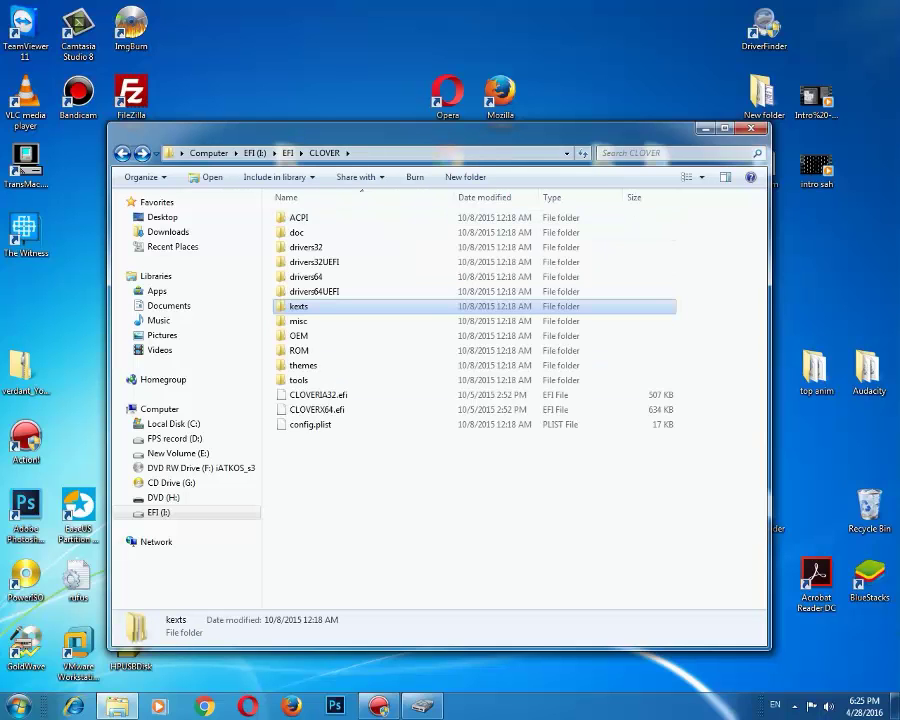
pyautogui.click(750, 128)
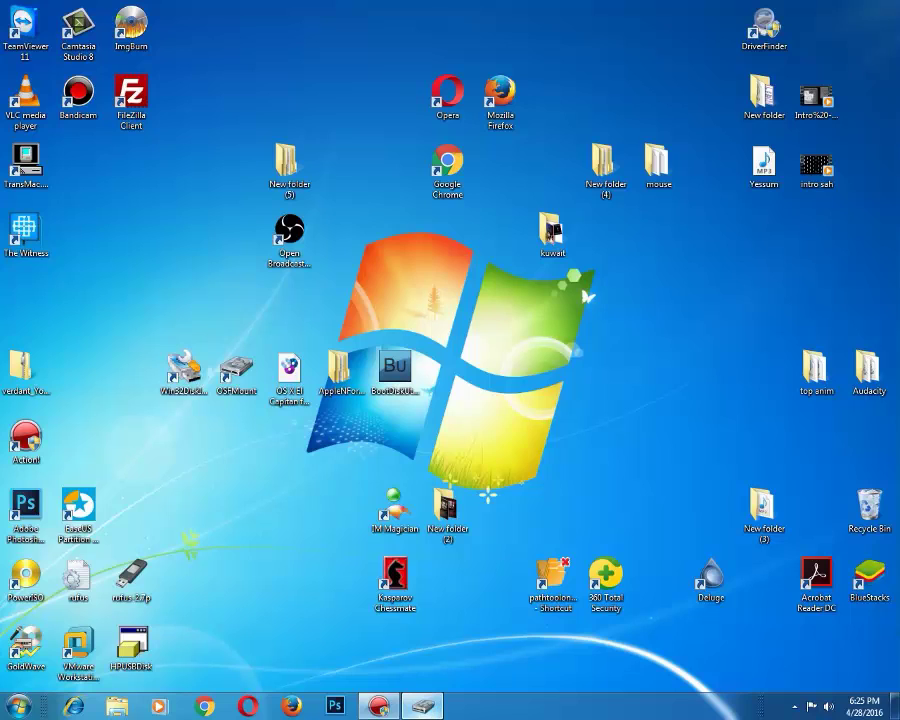
# Dismount all virtual disks in OSFMount and exit it, accepting the forced dismount.
pyautogui.click(422, 705)
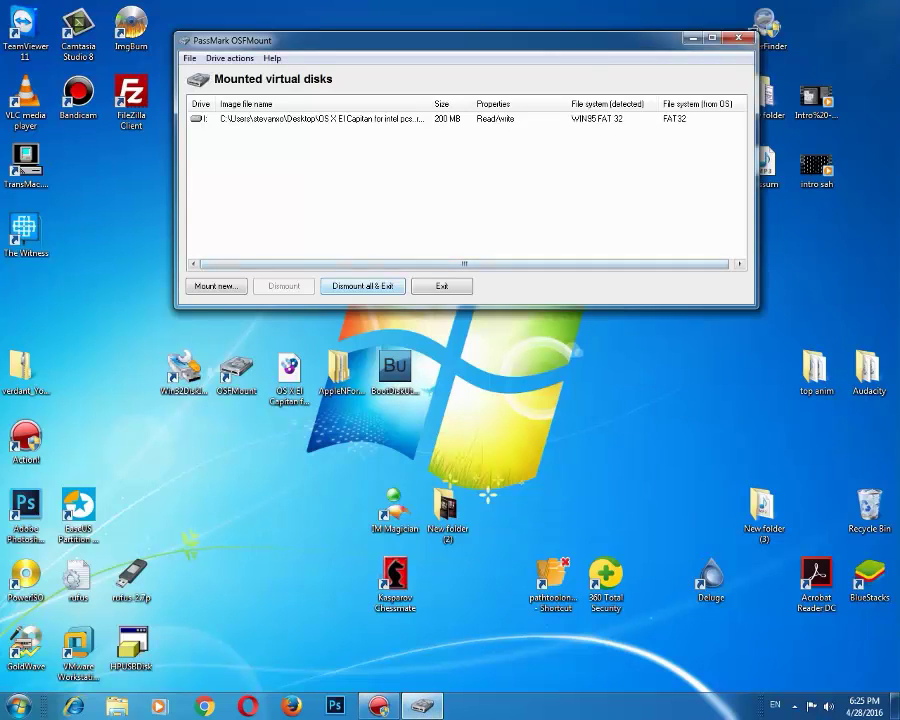
pyautogui.click(362, 286)
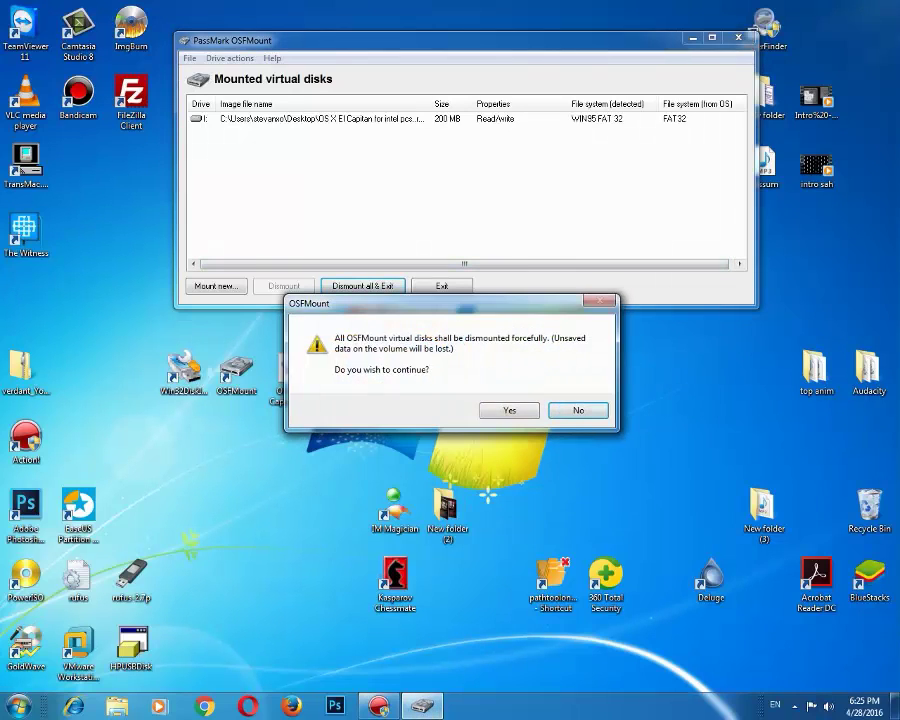
pyautogui.click(508, 410)
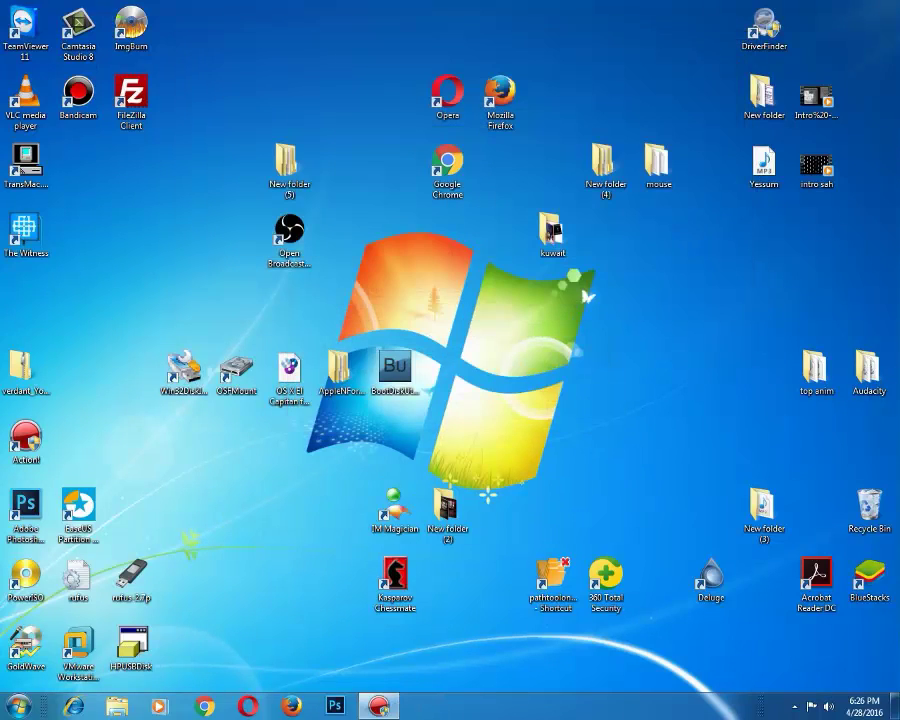
# Check the refreshed drive list in Computer for the dismounted EFI drive, then close the window.
pyautogui.click(18, 706)
pyautogui.click(212, 525)
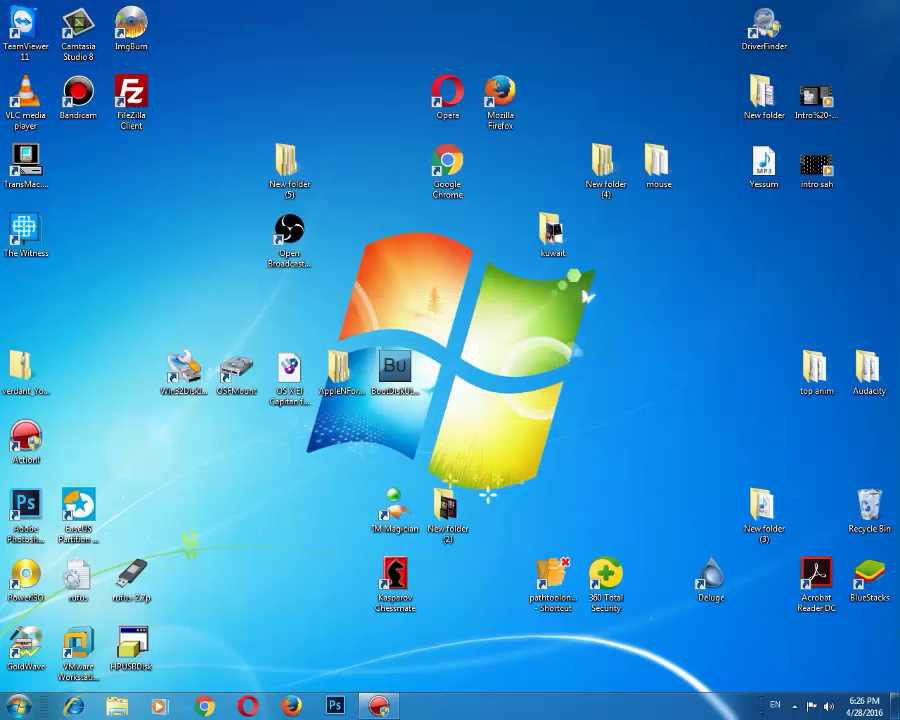
pyautogui.rightClick(524, 453)
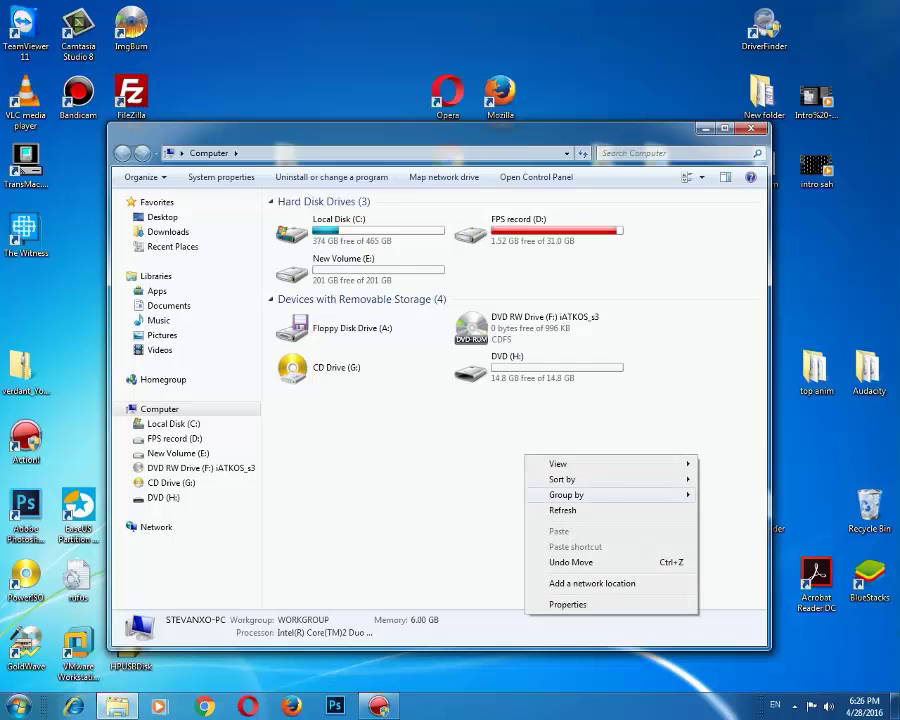
pyautogui.click(563, 509)
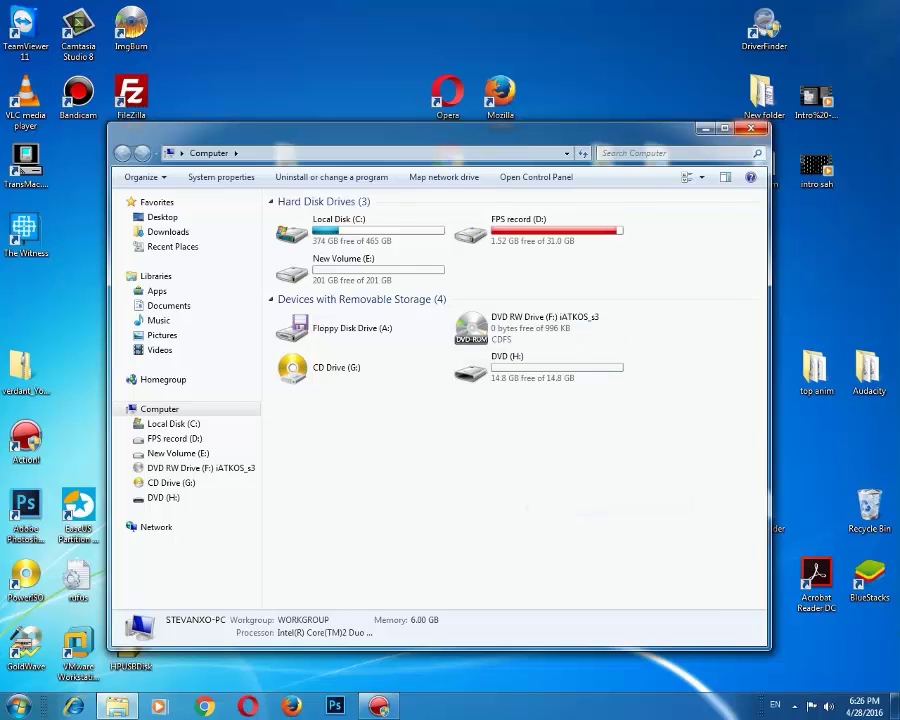
pyautogui.click(751, 128)
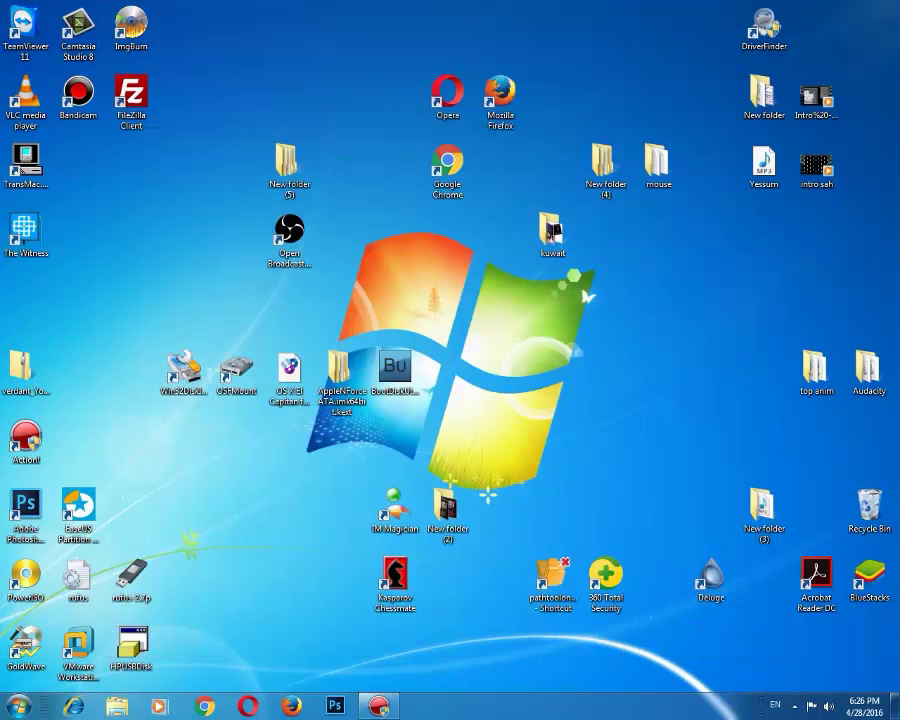
# Launch Win32 Disk Imager and browse the Desktop for the disk image file.
pyautogui.click(183, 370)
pyautogui.moveTo(183, 370)
pyautogui.mouseDown()
pyautogui.moveTo(184, 300)
pyautogui.moveTo(183, 370)
pyautogui.mouseUp()
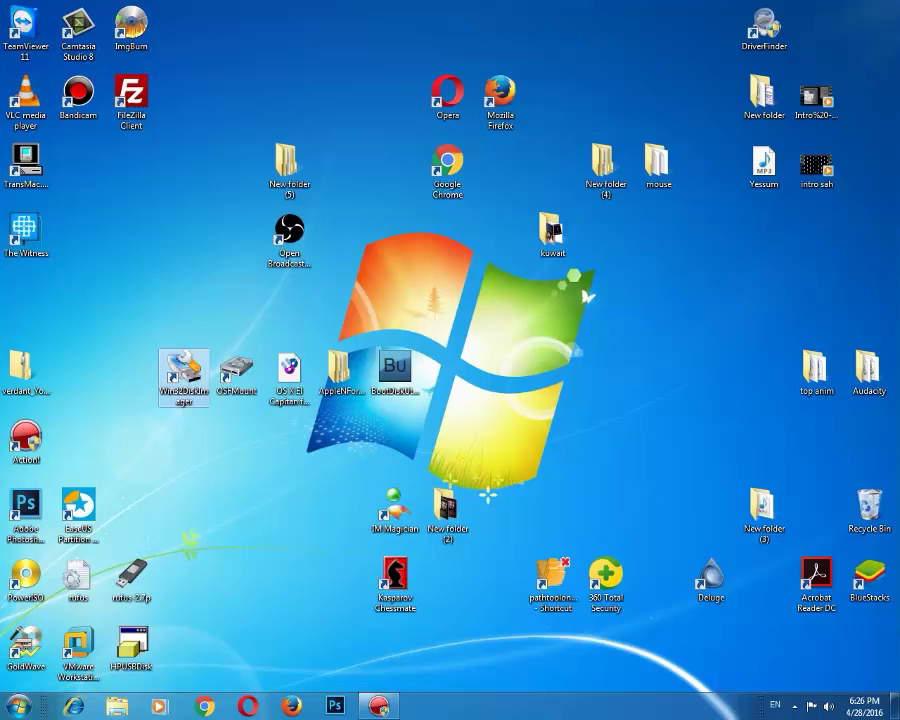
pyautogui.doubleClick(183, 370)
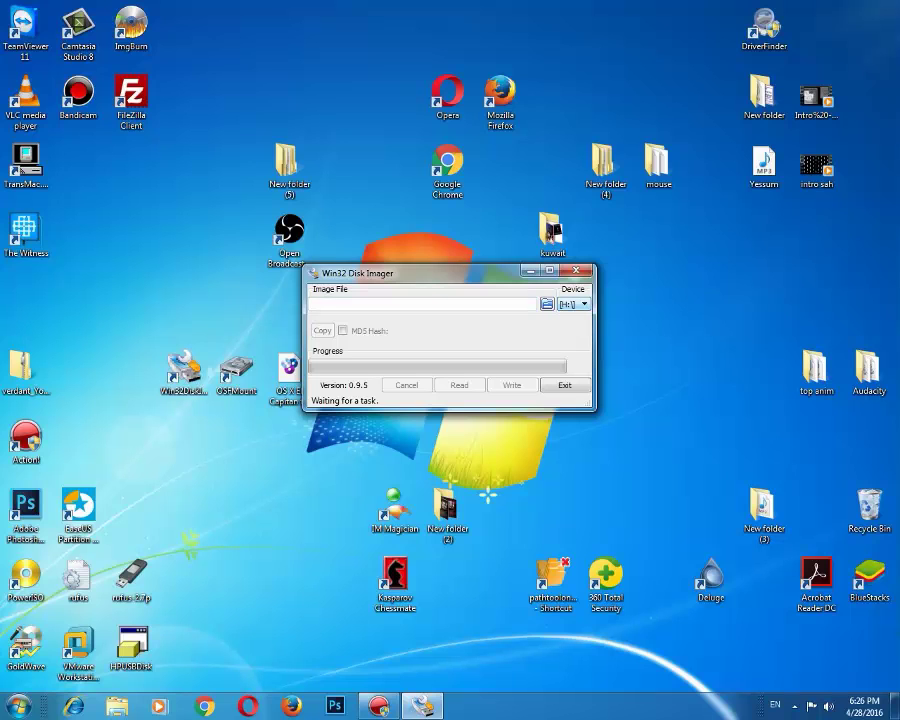
pyautogui.click(547, 304)
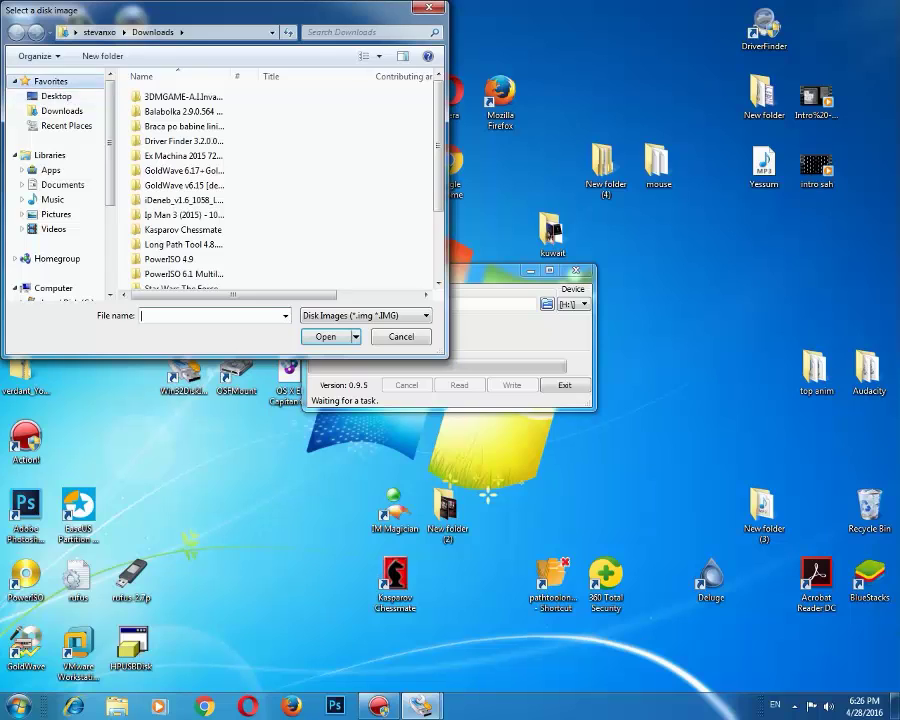
pyautogui.click(56, 96)
pyautogui.moveTo(437, 120); pyautogui.dragTo(437, 234)
pyautogui.scroll(-1, 290, 140)
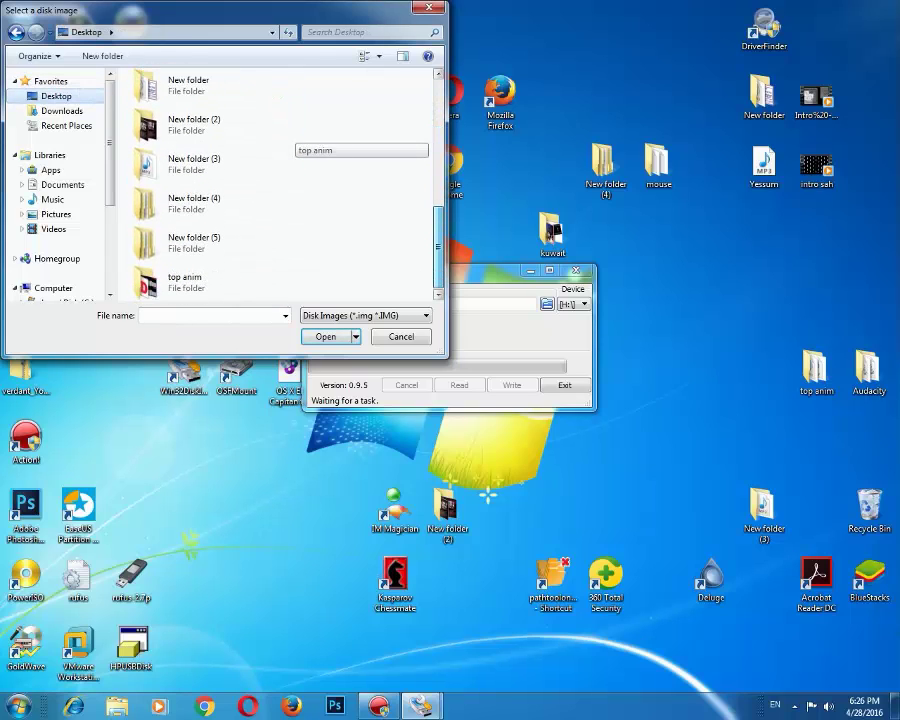
pyautogui.scroll(3, 290, 140)
pyautogui.scroll(-3, 290, 140)
pyautogui.scroll(4, 290, 140)
pyautogui.scroll(-1, 290, 140)
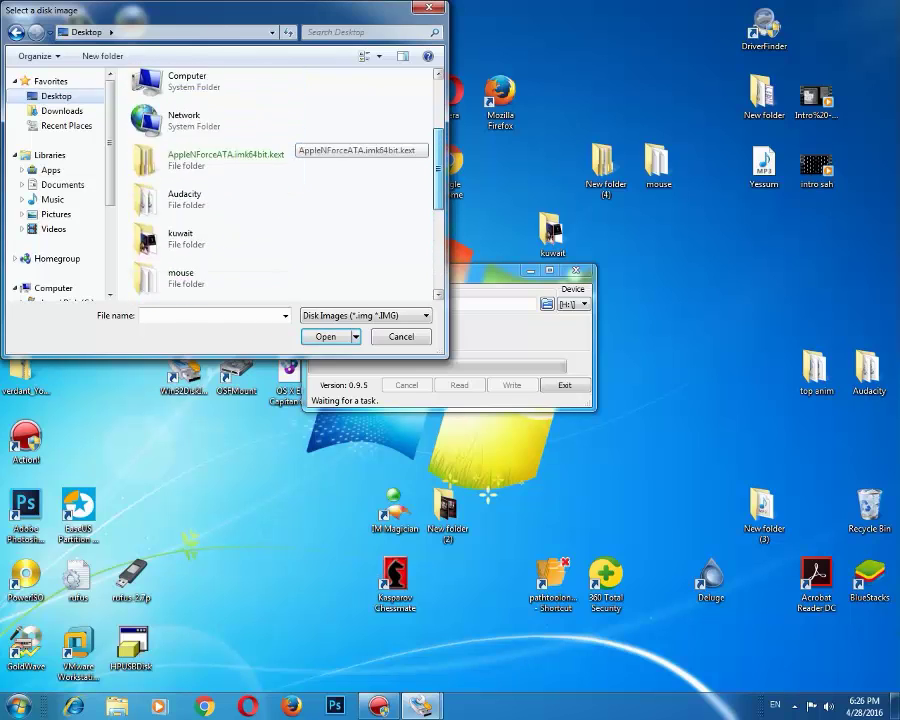
pyautogui.scroll(-2, 290, 140)
# Show all file types (*.*) and load the "OS X El Capitan for intel pcs." RAW file as the image.
pyautogui.click(365, 315)
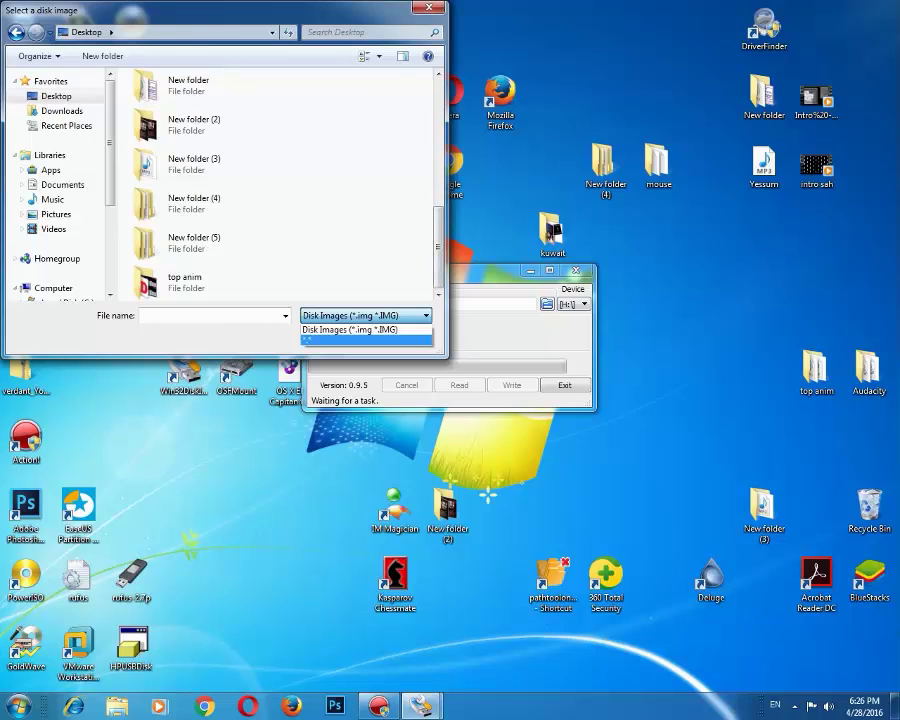
pyautogui.click(365, 329)
pyautogui.click(365, 315)
pyautogui.click(365, 340)
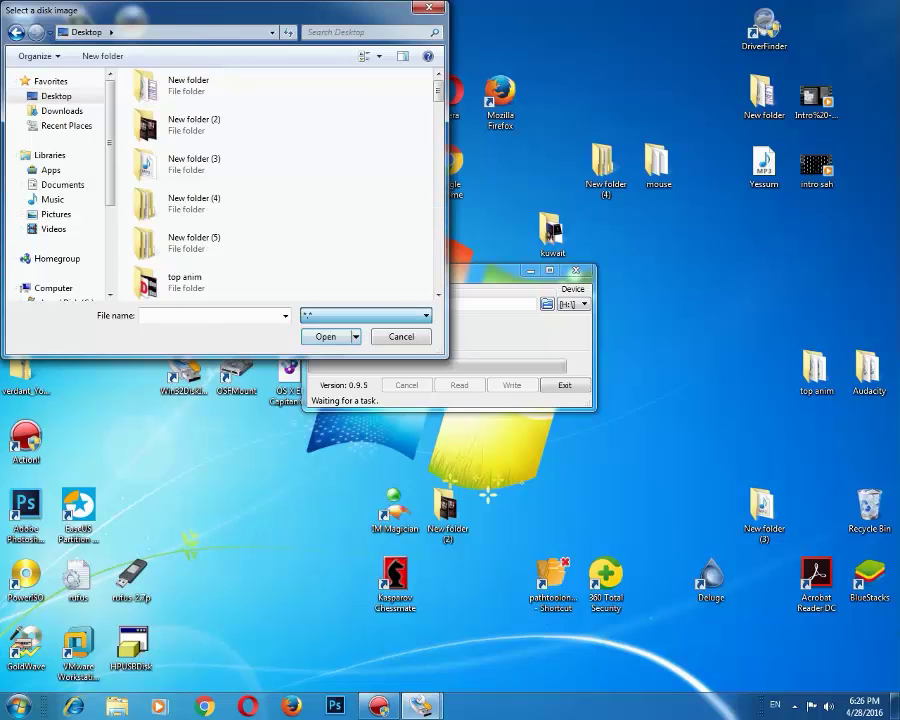
pyautogui.scroll(-10, 300, 78)
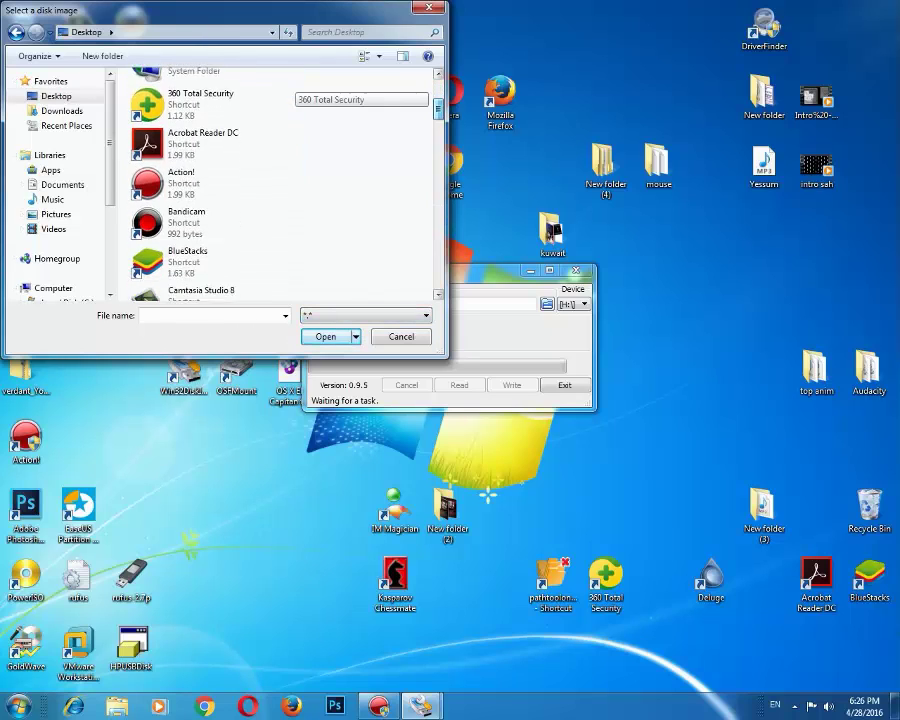
pyautogui.scroll(-5, 298, 85)
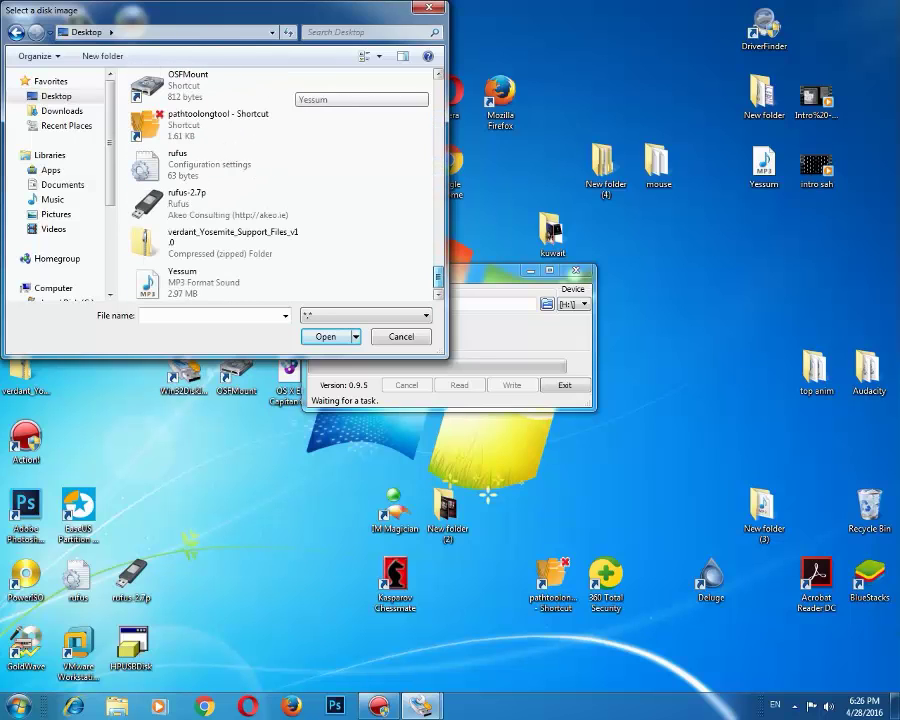
pyautogui.moveTo(437, 276); pyautogui.dragTo(437, 260)
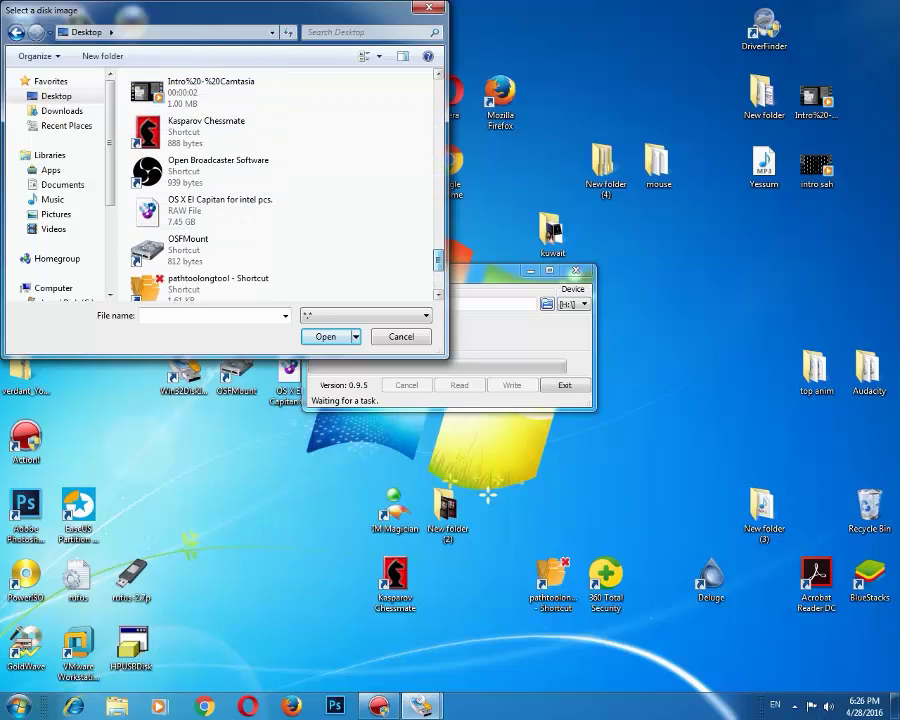
pyautogui.click(216, 210)
pyautogui.press('Return')
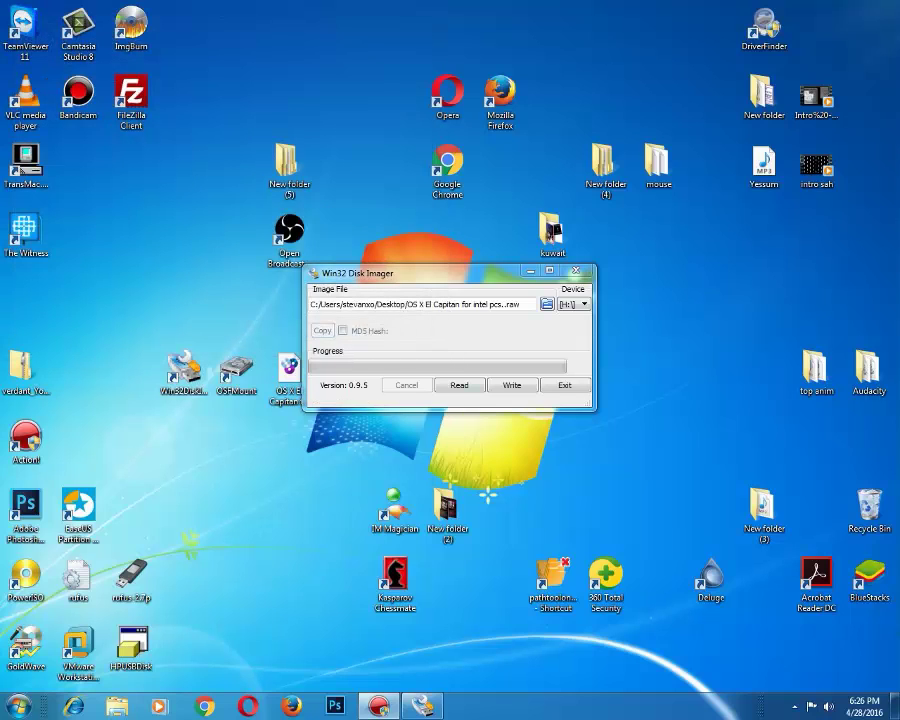
# Check the DVD (H:) removable drive in Computer and close the window.
pyautogui.press('super')
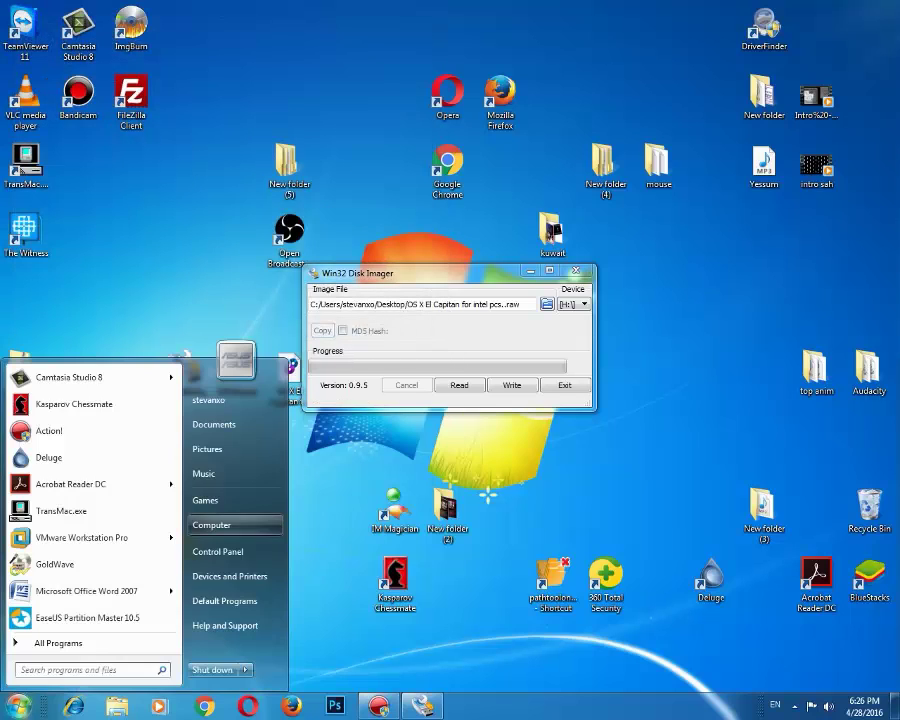
pyautogui.press('Return')
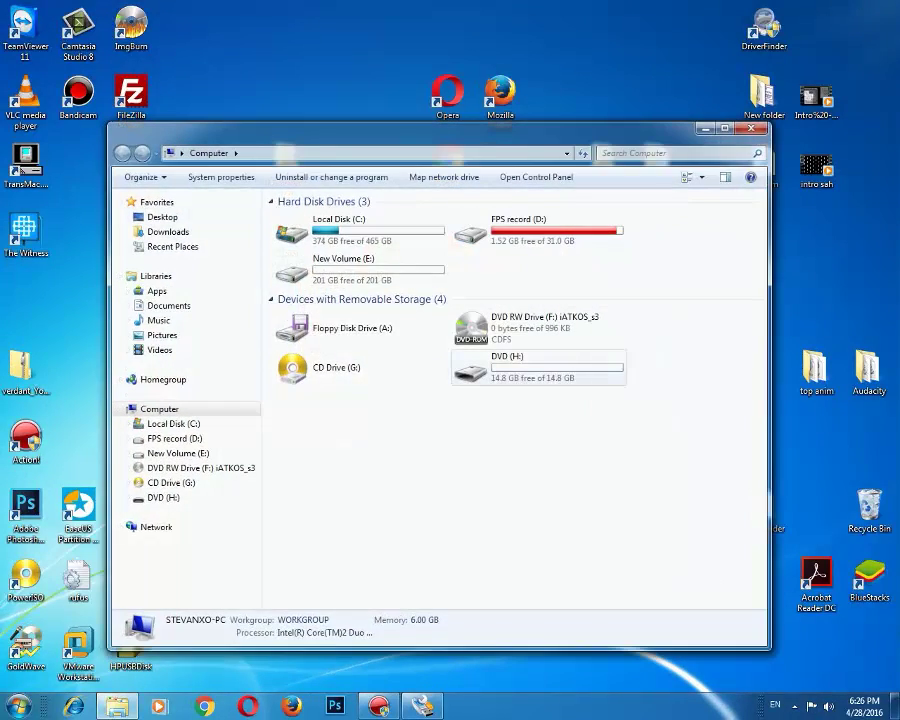
pyautogui.click(750, 128)
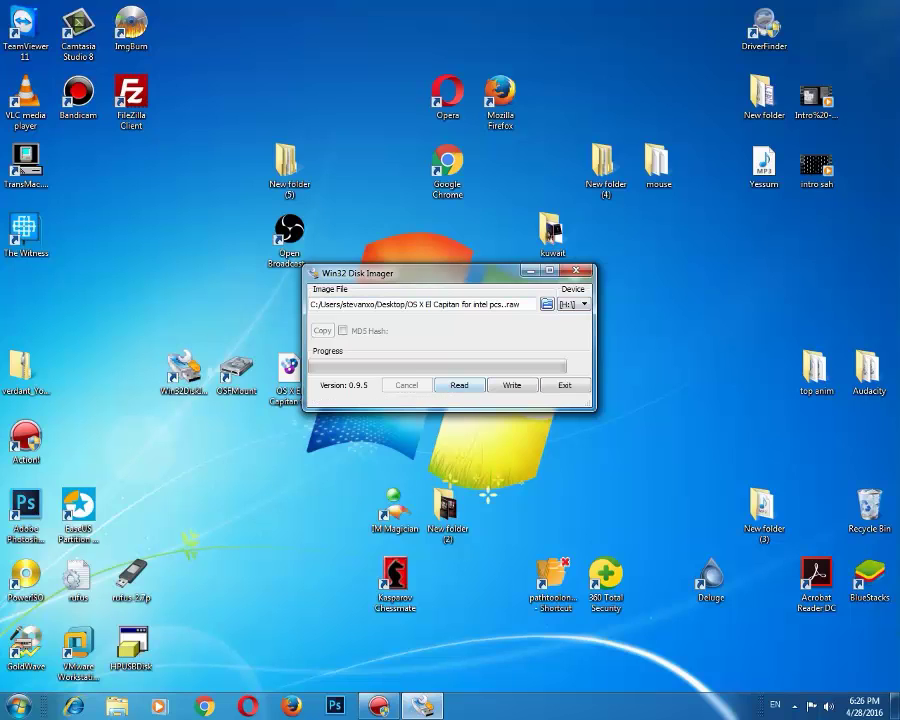
# Write the El Capitan image to device H:, accepting the overwrite of the physical device.
pyautogui.click(459, 385)
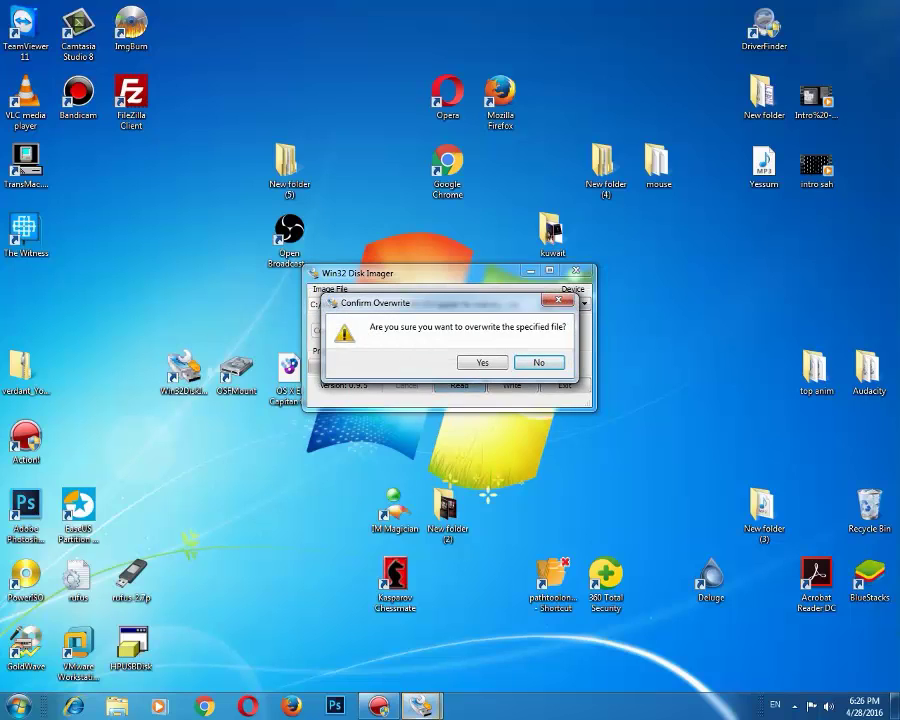
pyautogui.click(538, 362)
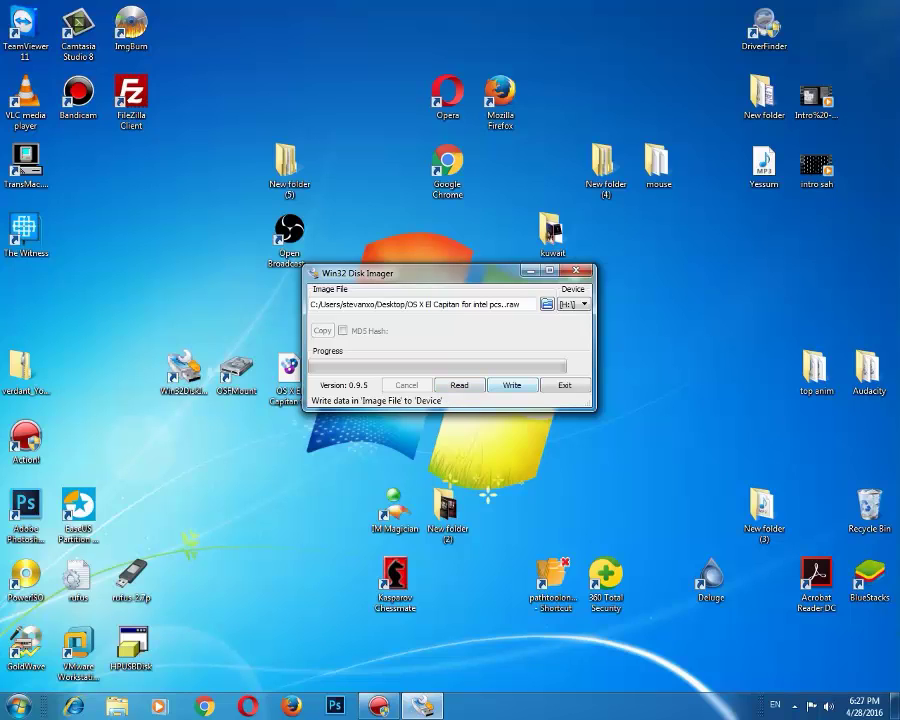
pyautogui.click(511, 385)
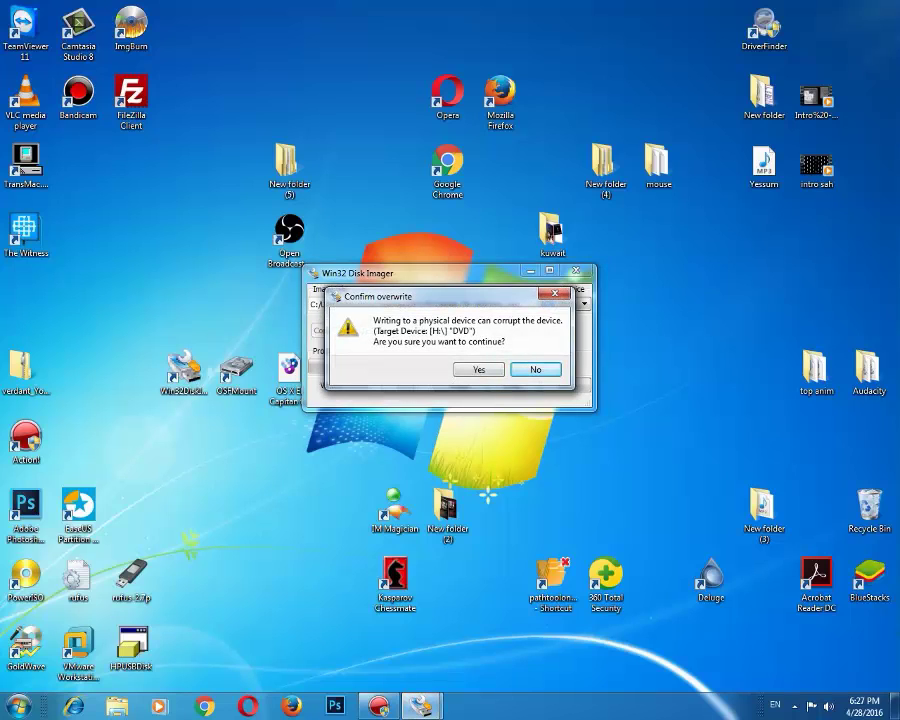
pyautogui.click(478, 369)
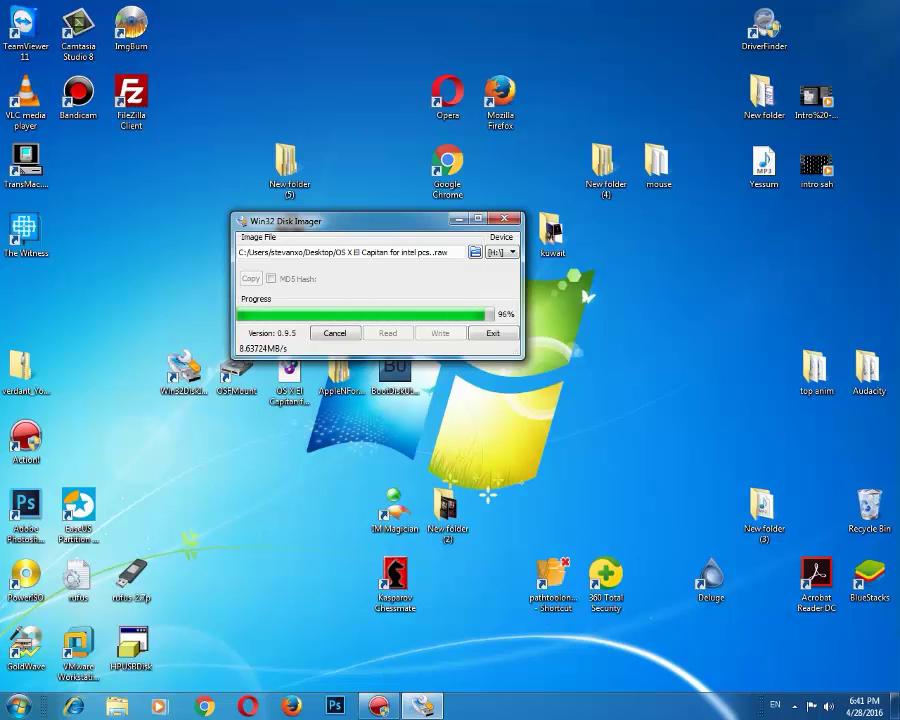
# Acknowledge the completed write and exit Win32 Disk Imager.
pyautogui.moveTo(349, 222); pyautogui.dragTo(269, 195)
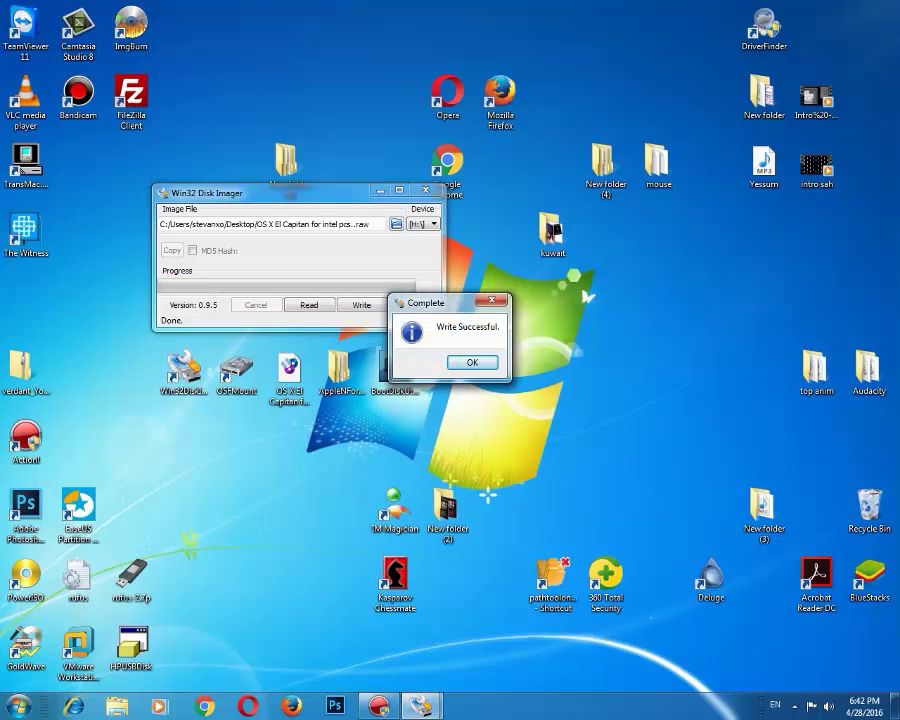
pyautogui.moveTo(439, 304); pyautogui.dragTo(397, 339)
pyautogui.press('Return')
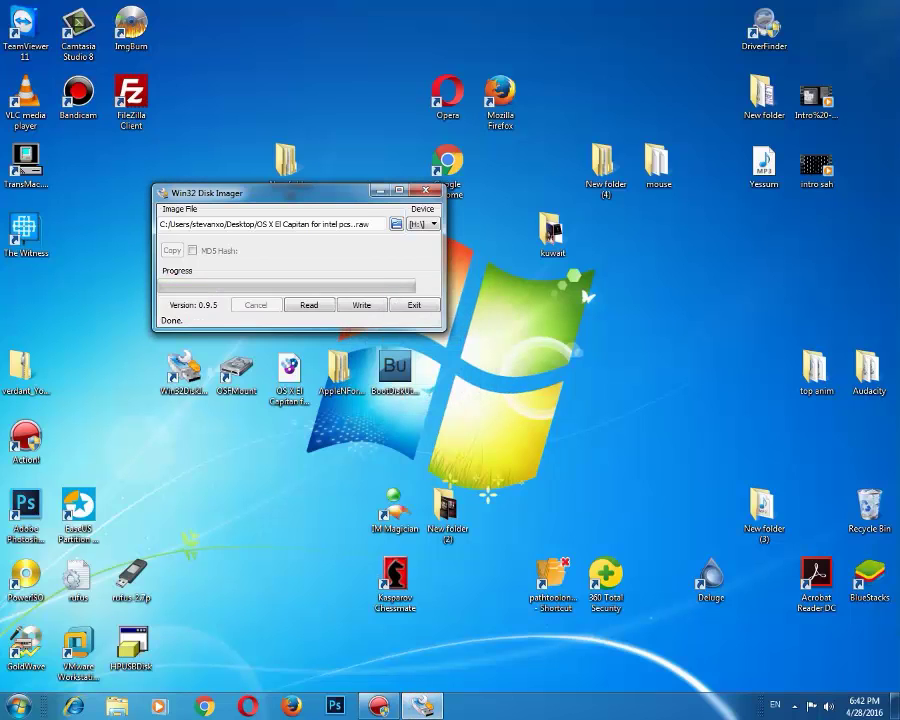
pyautogui.click(413, 304)
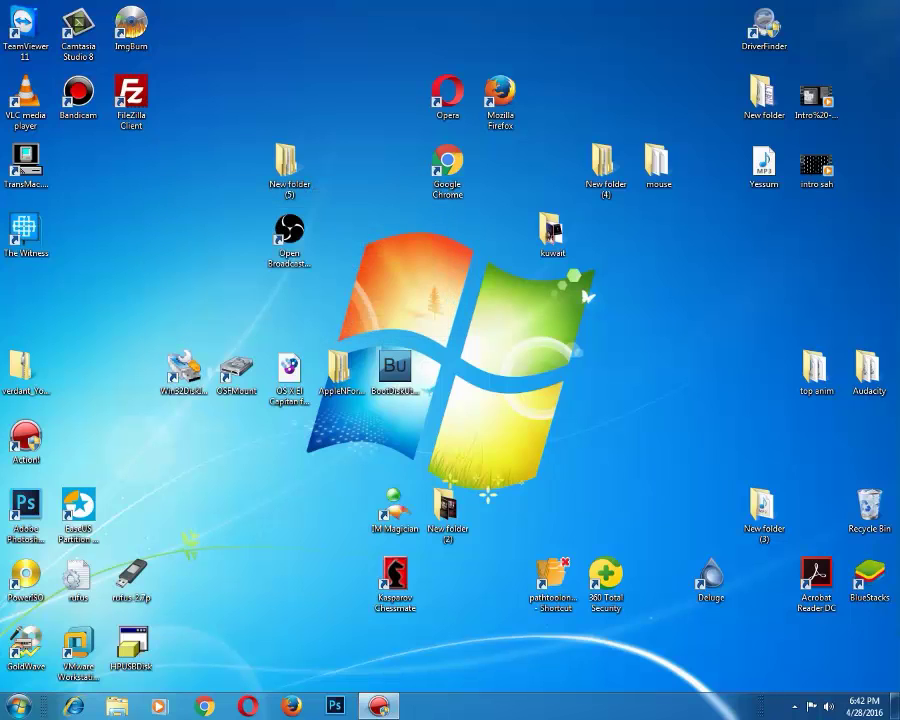
# Open Computer and refresh the drive list twice to check the written H: drive.
pyautogui.click(18, 706)
pyautogui.click(211, 525)
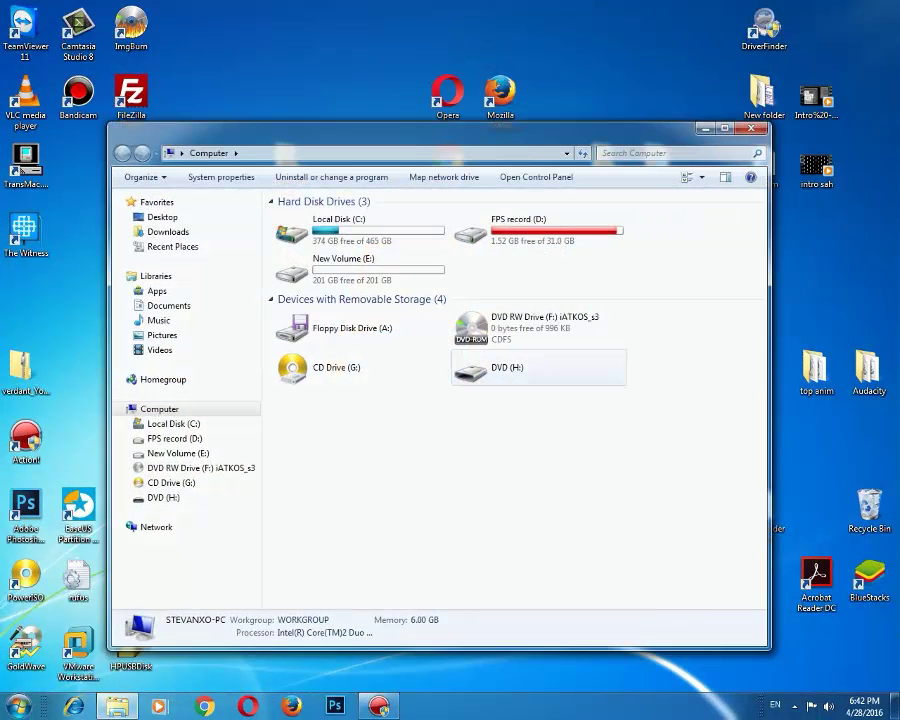
pyautogui.rightClick(504, 460)
pyautogui.click(540, 513)
pyautogui.rightClick(531, 455)
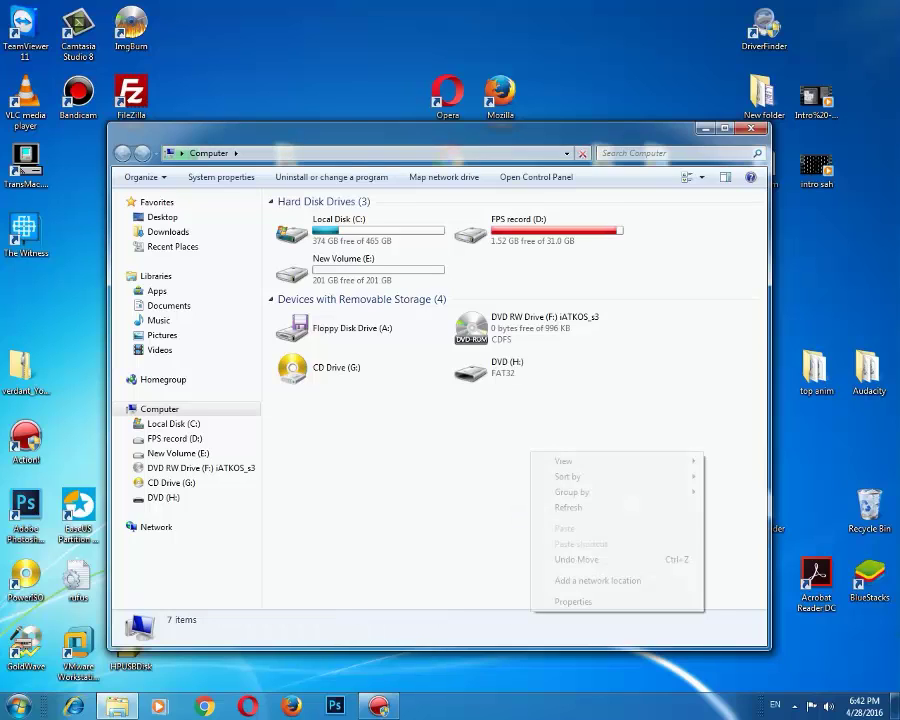
pyautogui.click(568, 507)
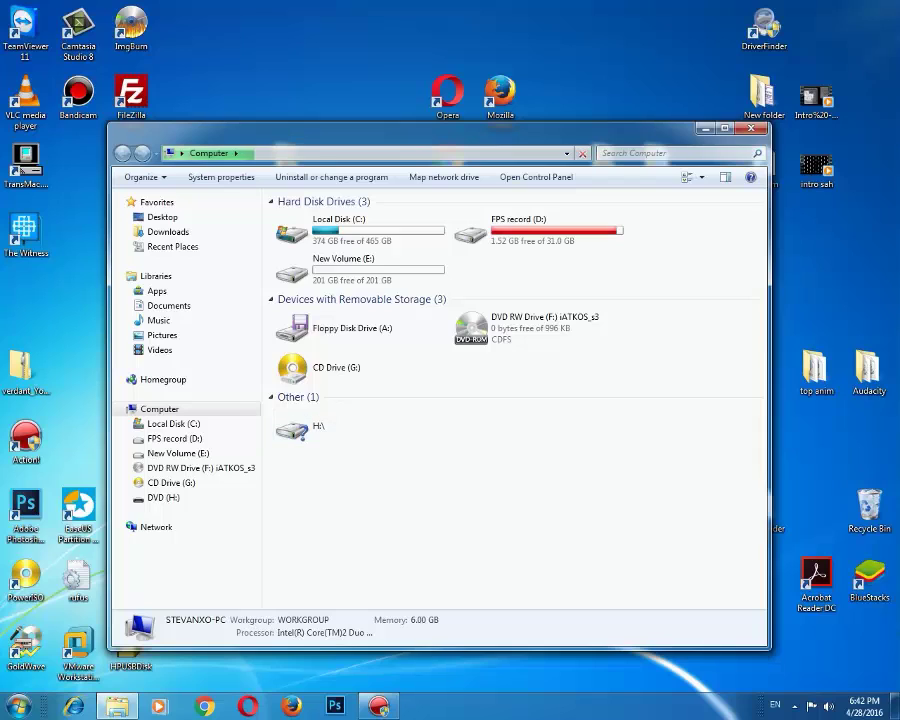
# Refresh the drive list in Computer four times to check the written H: drive.
pyautogui.rightClick(522, 408)
pyautogui.click(545, 462)
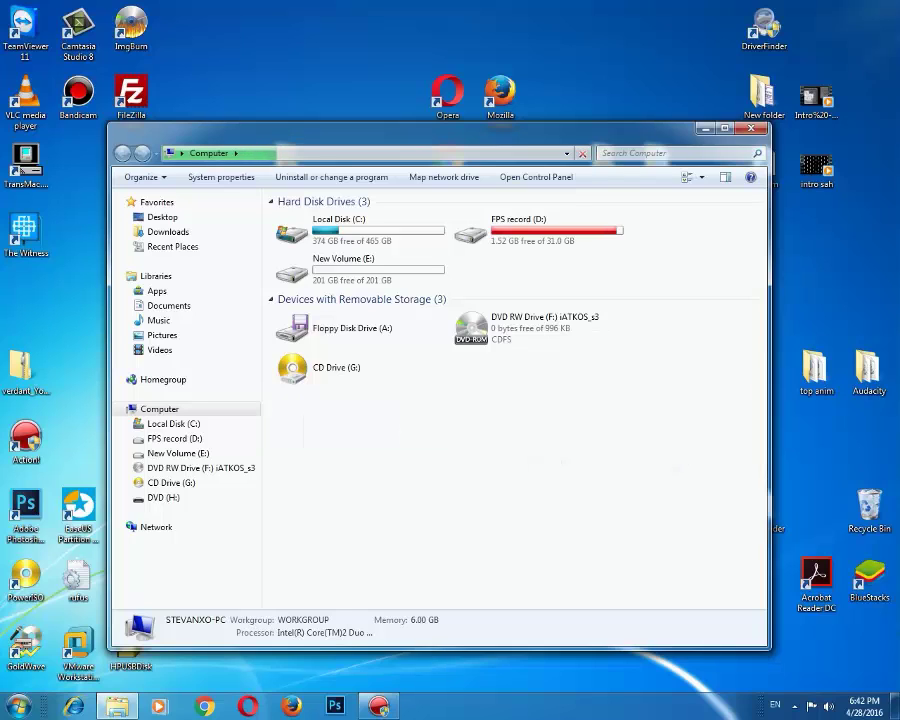
pyautogui.rightClick(498, 402)
pyautogui.click(530, 458)
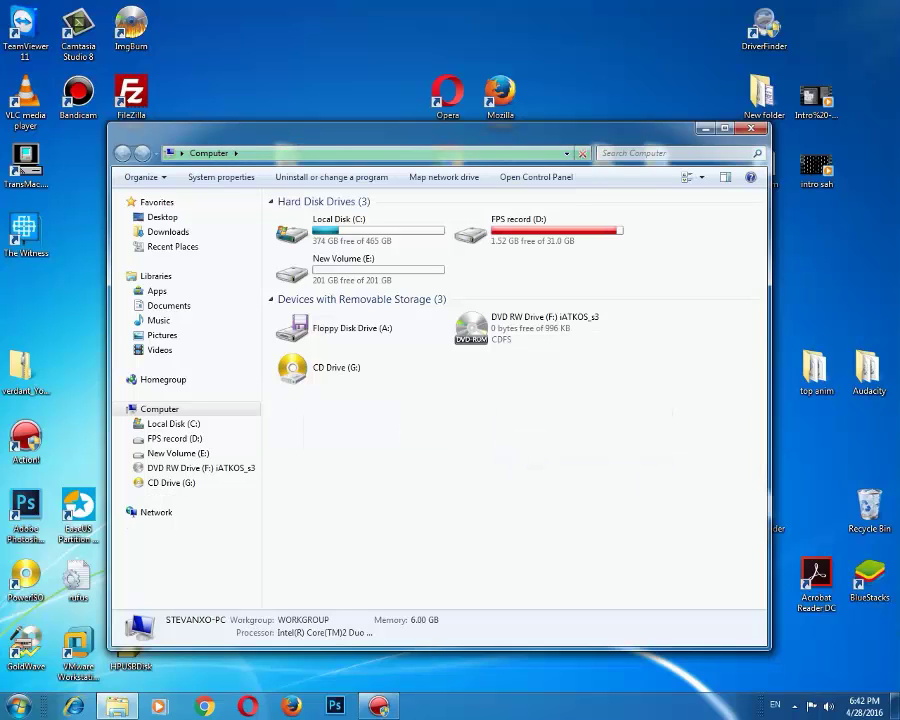
pyautogui.rightClick(582, 395)
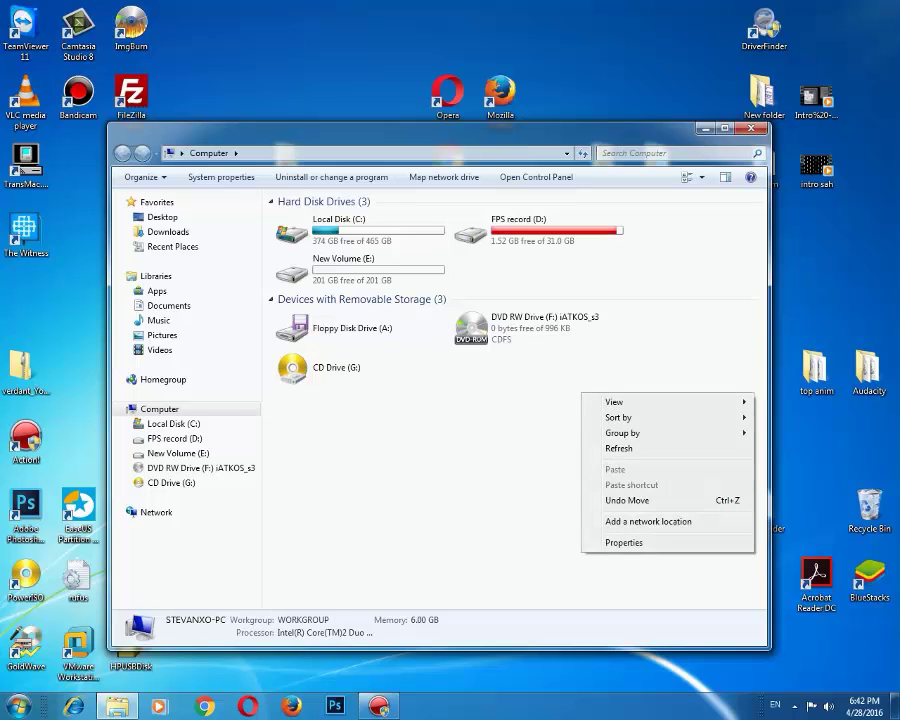
pyautogui.click(625, 448)
pyautogui.rightClick(525, 385)
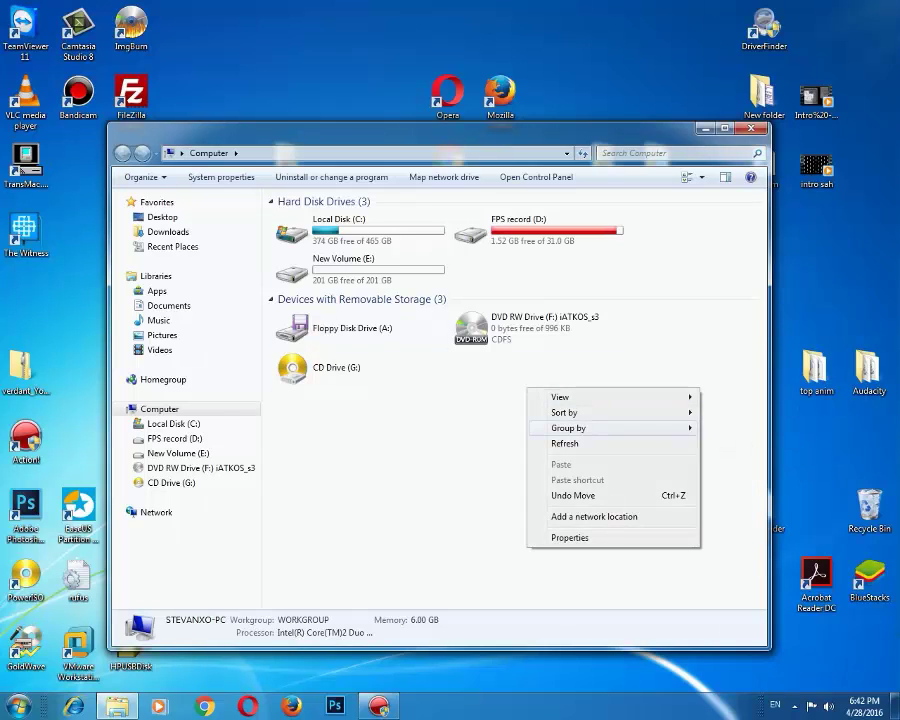
pyautogui.click(556, 443)
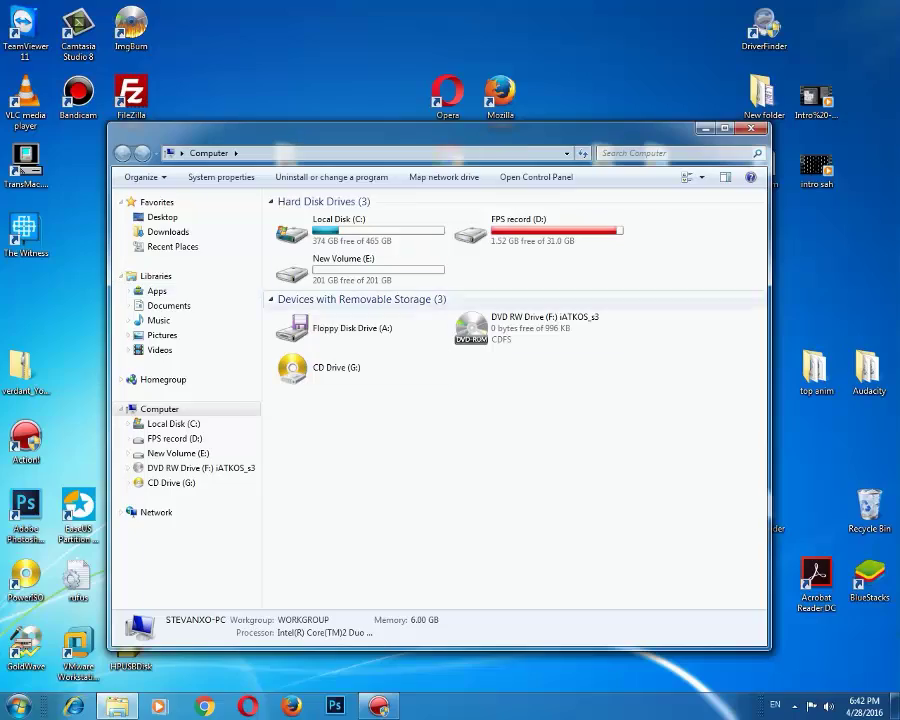
# Close the Computer window and move the TransMac shortcut to the empty desktop spot below FileZilla Client.
pyautogui.click(750, 128)
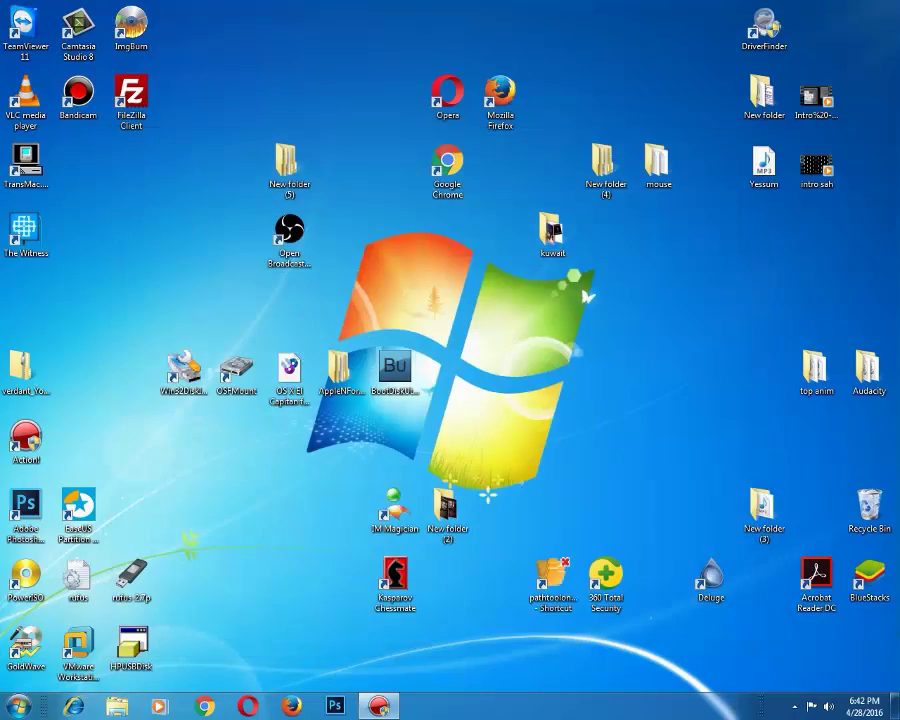
pyautogui.moveTo(25, 160); pyautogui.dragTo(131, 235)
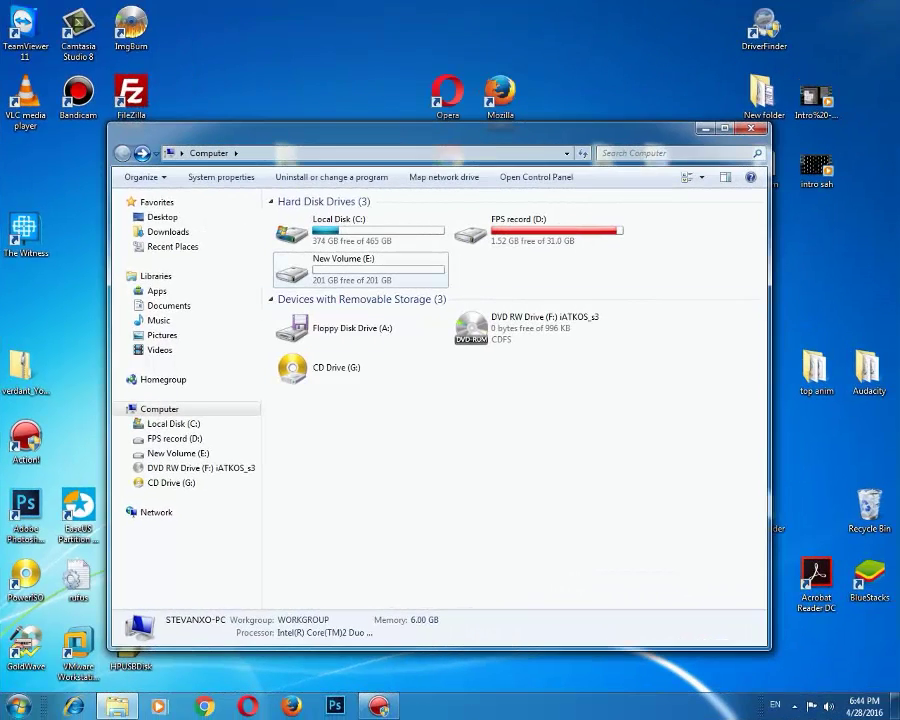
# Look at the contents of New Volume (E:), return to Computer and refresh the drive list.
pyautogui.doubleClick(360, 269)
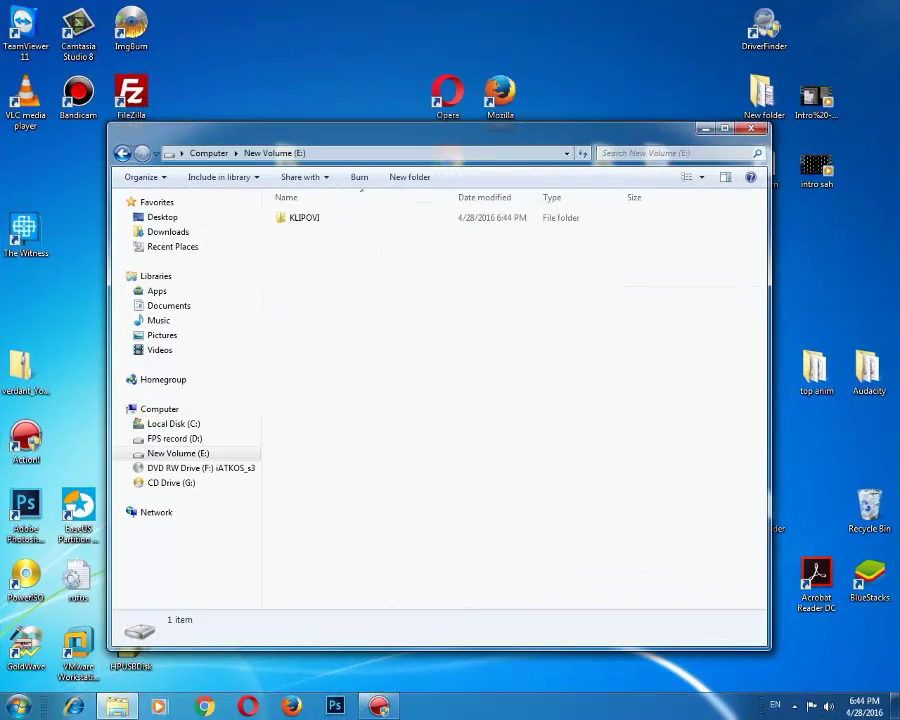
pyautogui.click(122, 153)
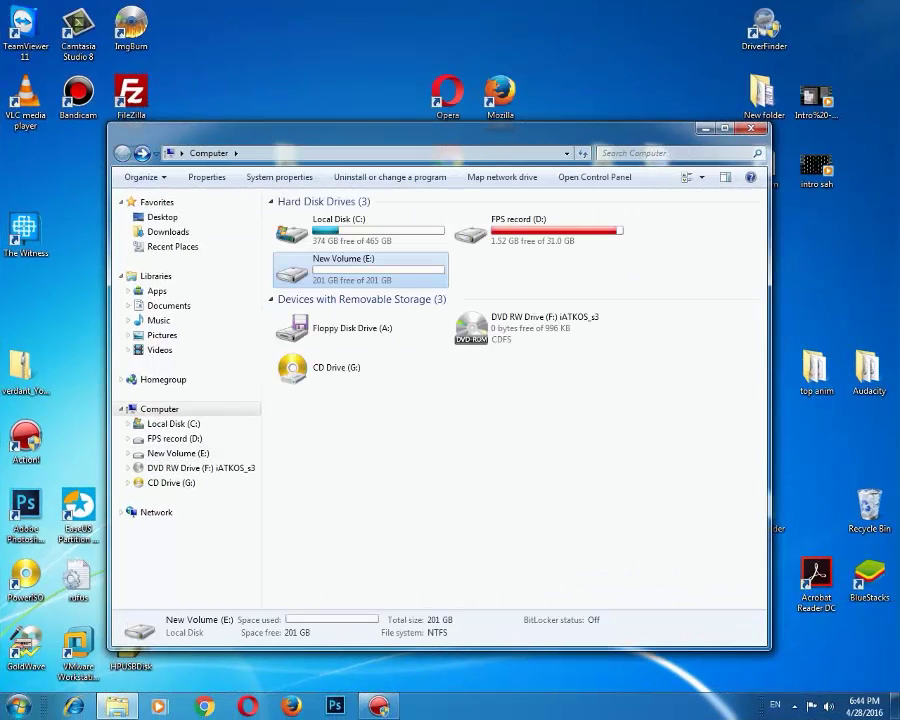
pyautogui.rightClick(470, 405)
pyautogui.click(507, 458)
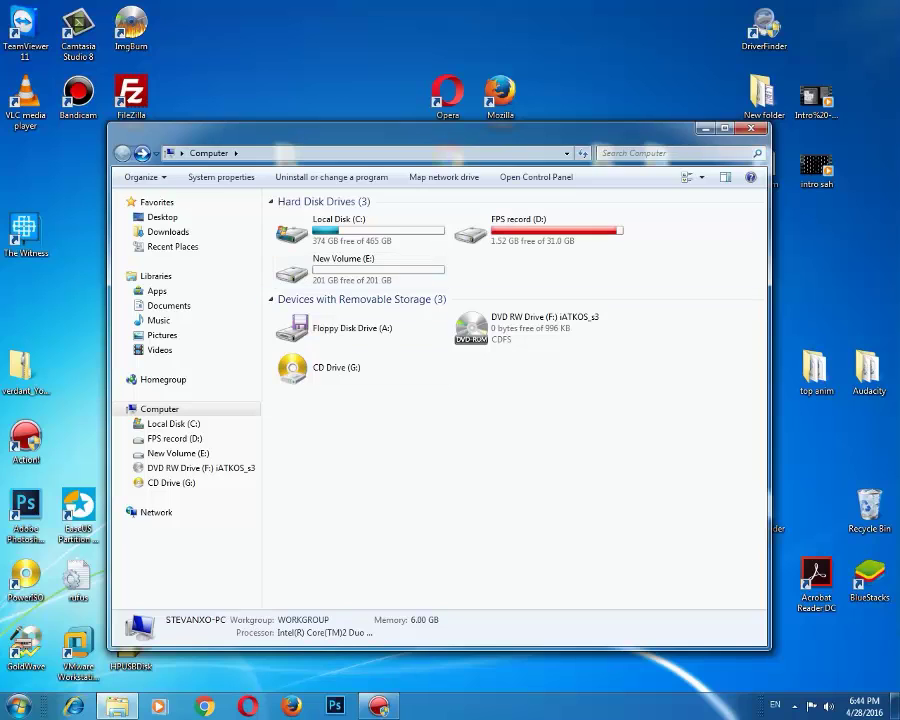
# Search Windows for "partiti", open Disk Management and enlarge its window to show the disk partitions.
pyautogui.press('super')
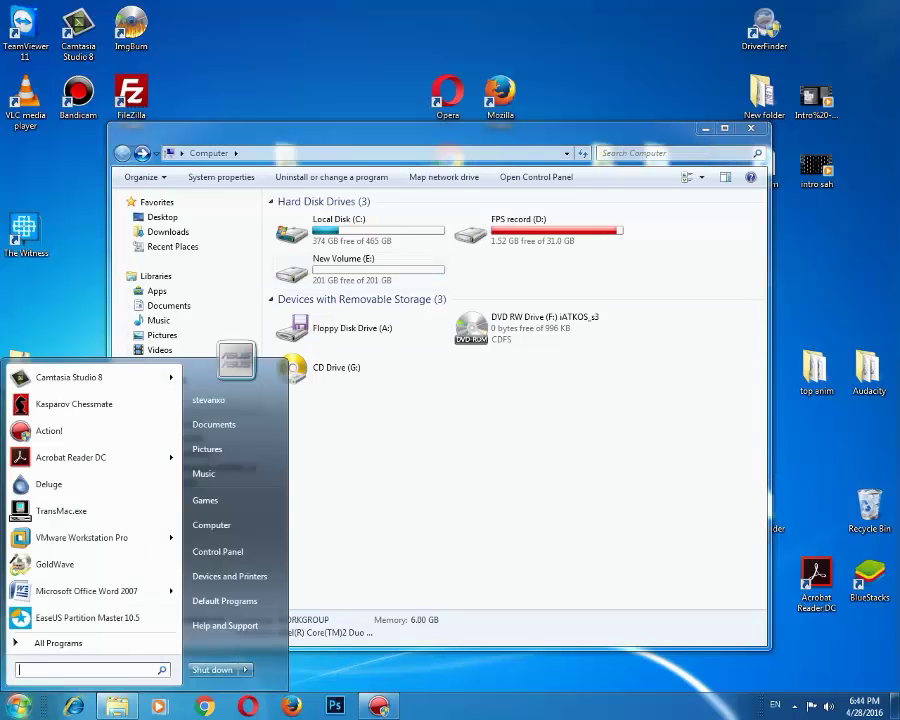
pyautogui.write('partiti')
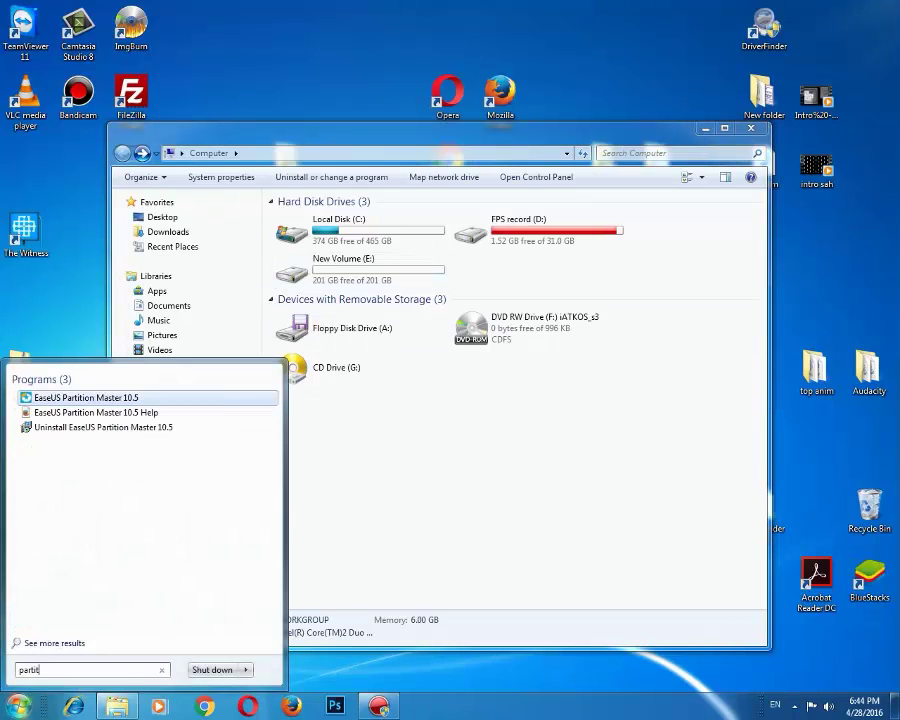
pyautogui.click(104, 464)
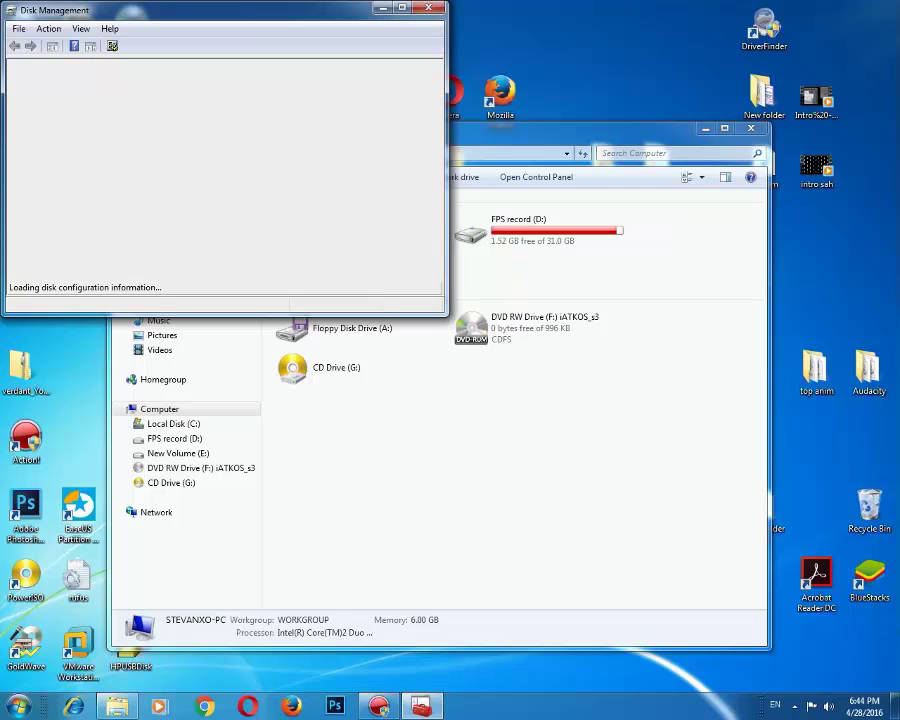
pyautogui.moveTo(446, 314); pyautogui.dragTo(663, 490)
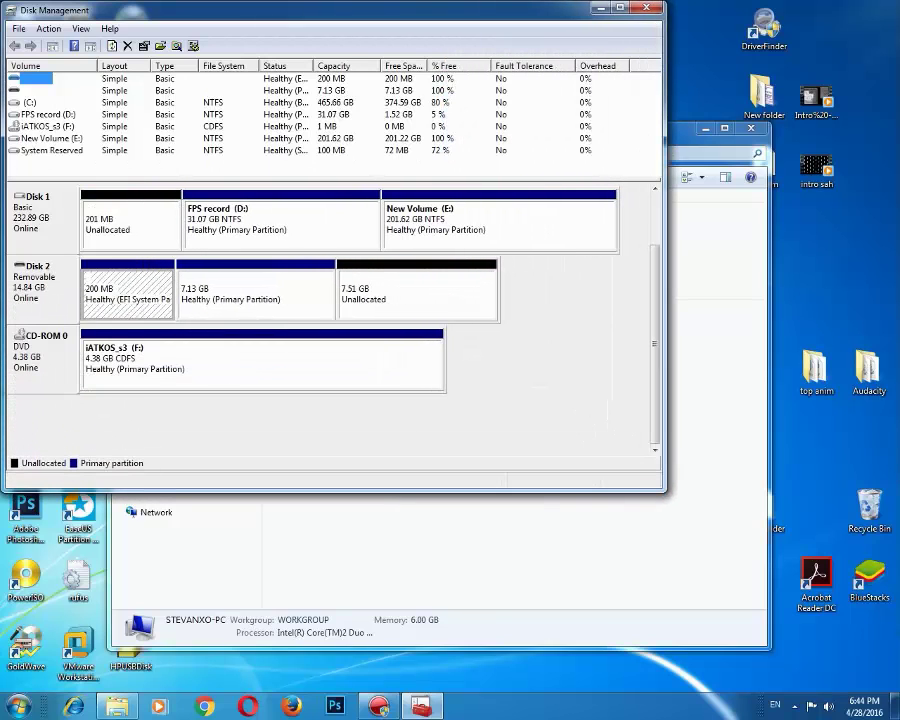
pyautogui.click(262, 359)
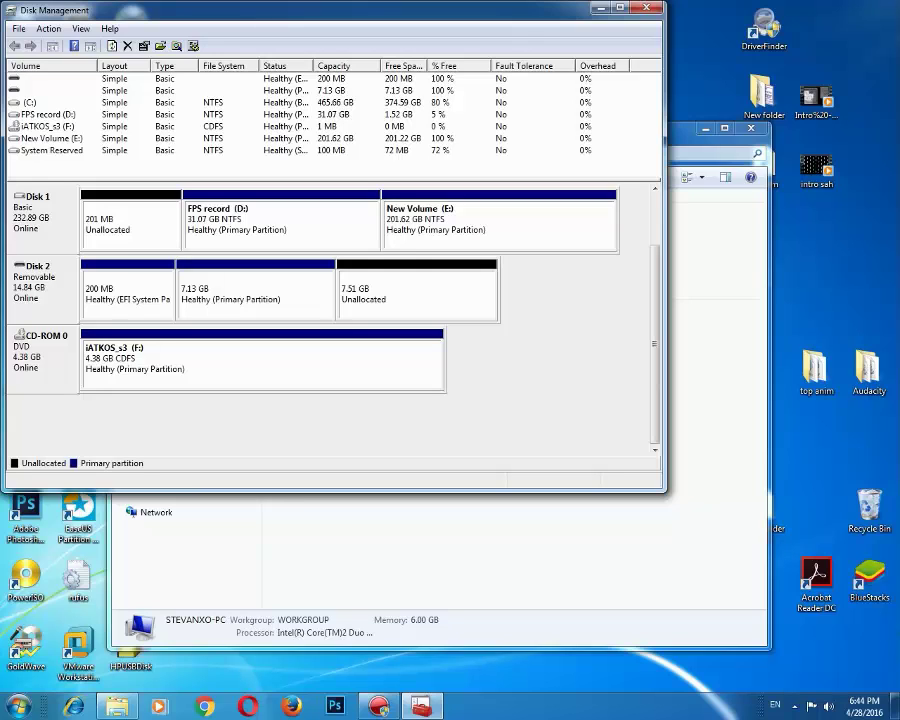
# Shrink New Volume (E:) on Disk 1 by 33333 MB.
pyautogui.scroll(2, 460, 315)
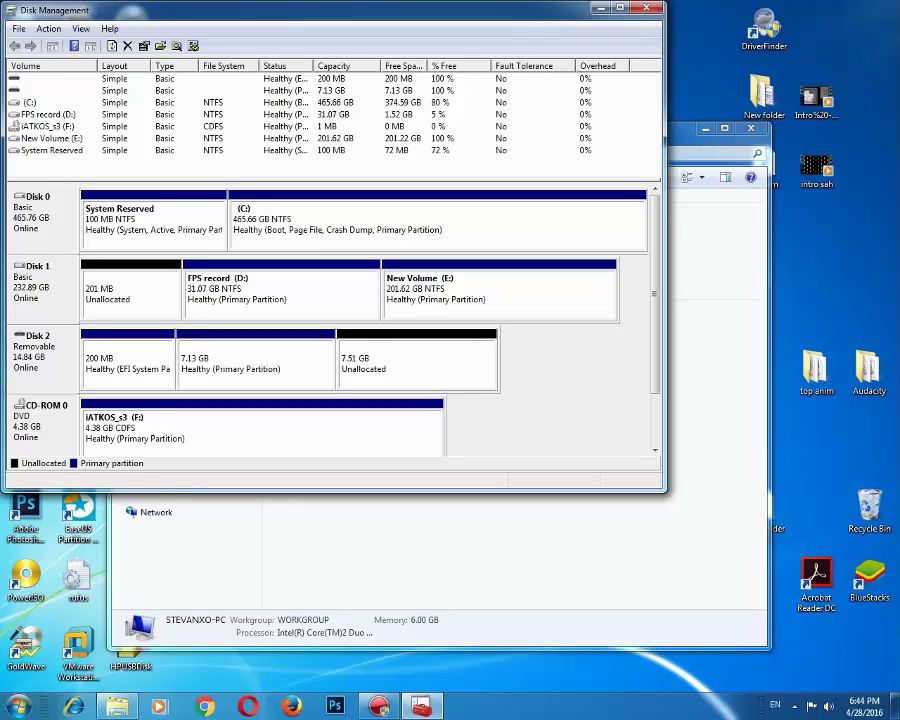
pyautogui.click(498, 290)
pyautogui.rightClick(494, 293)
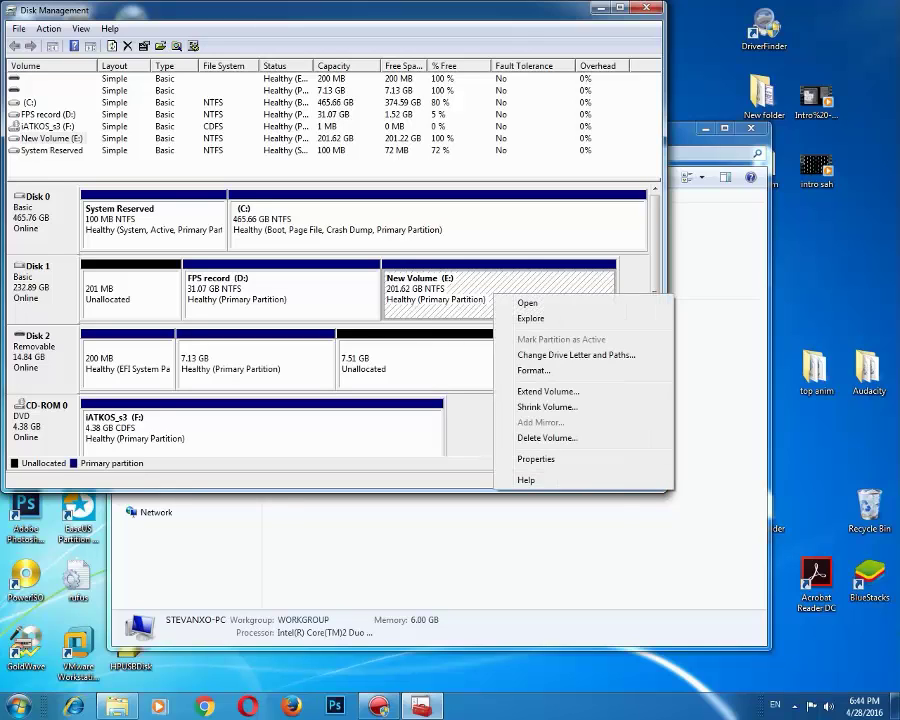
pyautogui.click(547, 407)
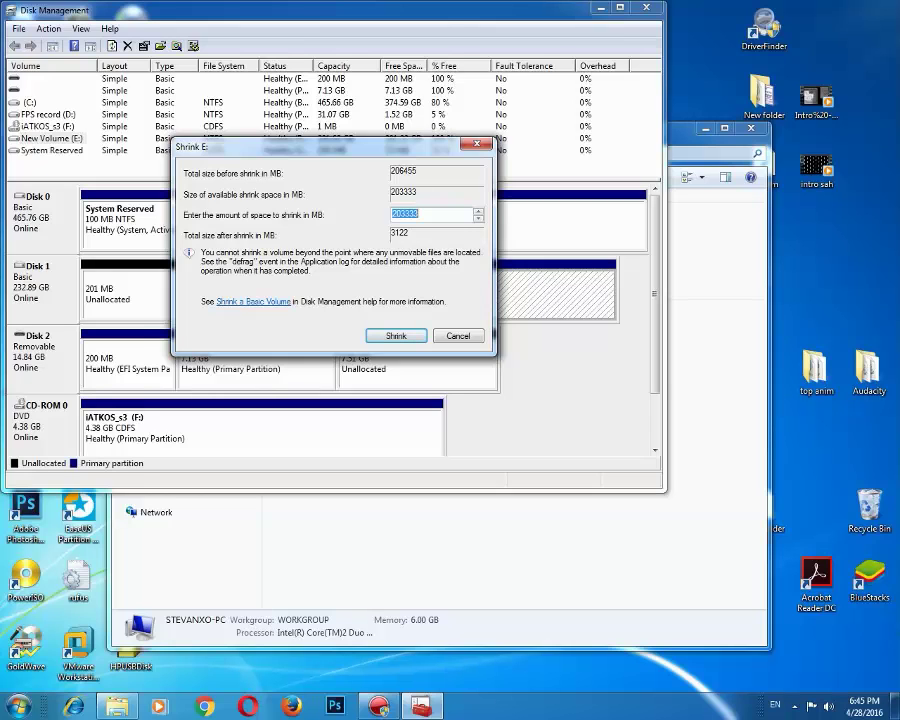
pyautogui.moveTo(321, 147); pyautogui.dragTo(486, 354)
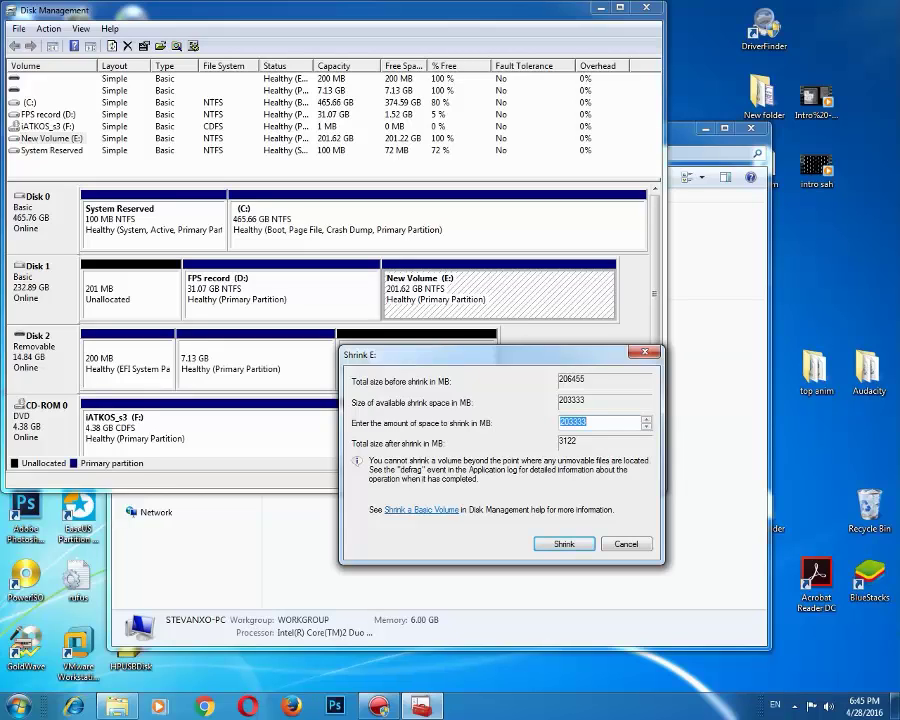
pyautogui.click(587, 422)
pyautogui.moveTo(566, 422); pyautogui.dragTo(559, 422)
pyautogui.press('Delete')
pyautogui.moveTo(559, 422); pyautogui.dragTo(566, 422)
pyautogui.write('3')
pyautogui.press('Return')
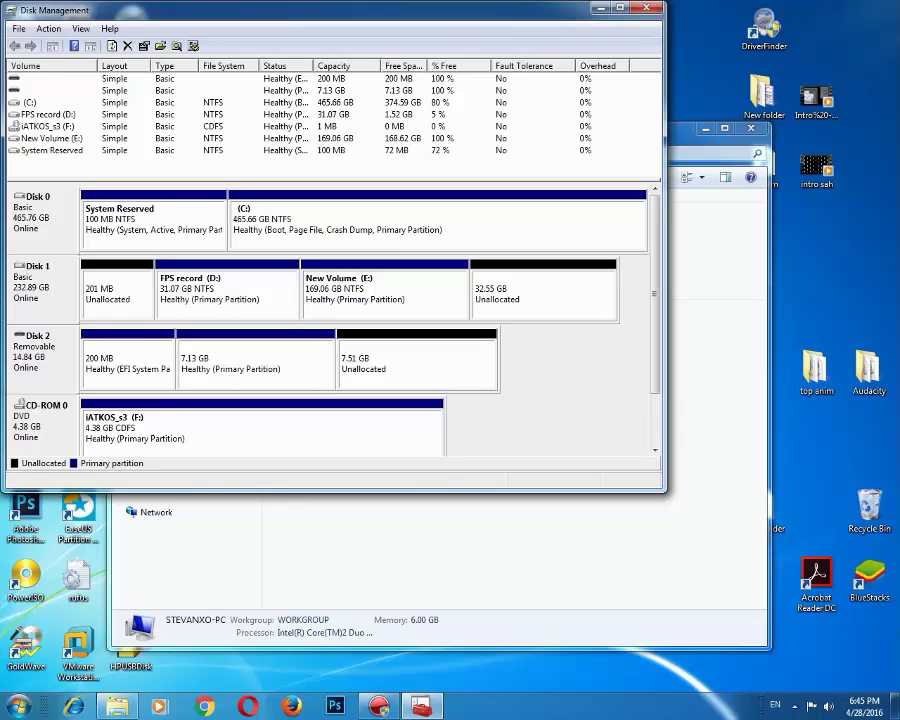
# Start a new simple volume in the unallocated space after New Volume (E:), keeping the maximum size of 33333 MB.
pyautogui.click(543, 294)
pyautogui.rightClick(548, 289)
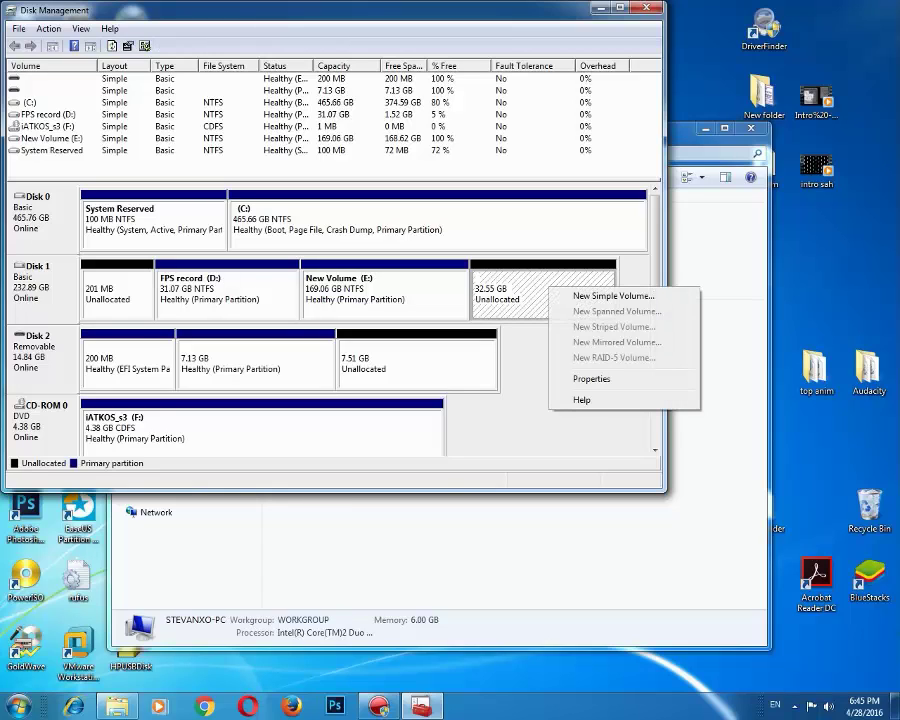
pyautogui.click(613, 296)
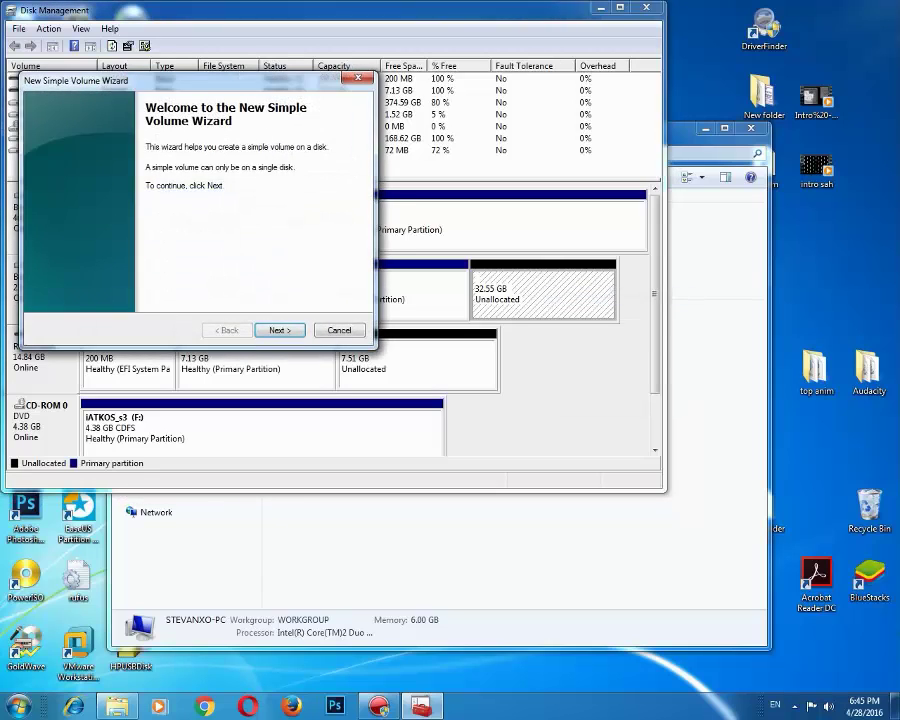
pyautogui.press('Return')
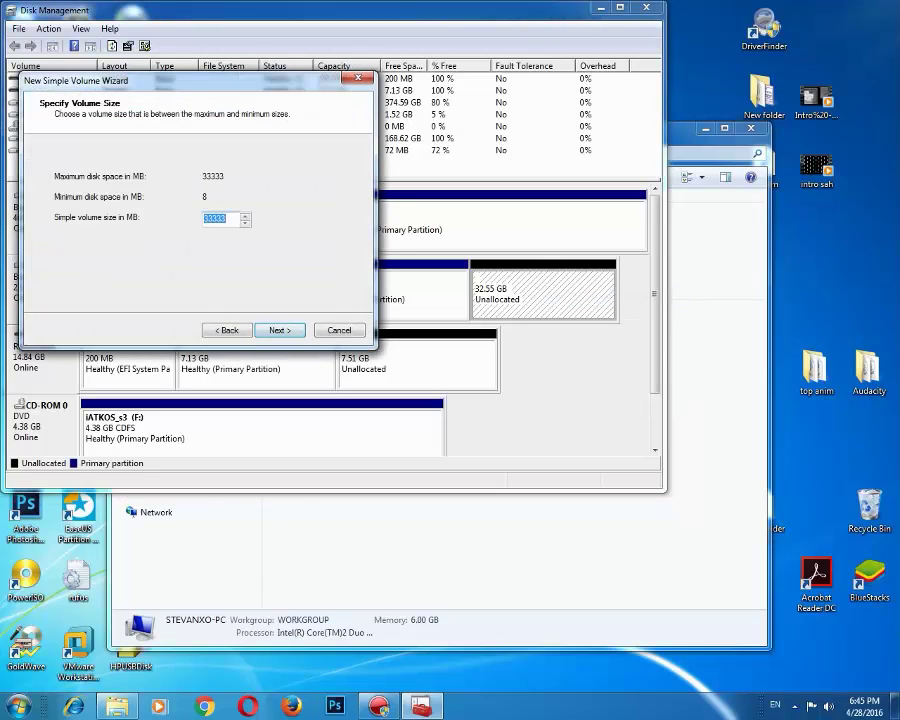
pyautogui.press('Return')
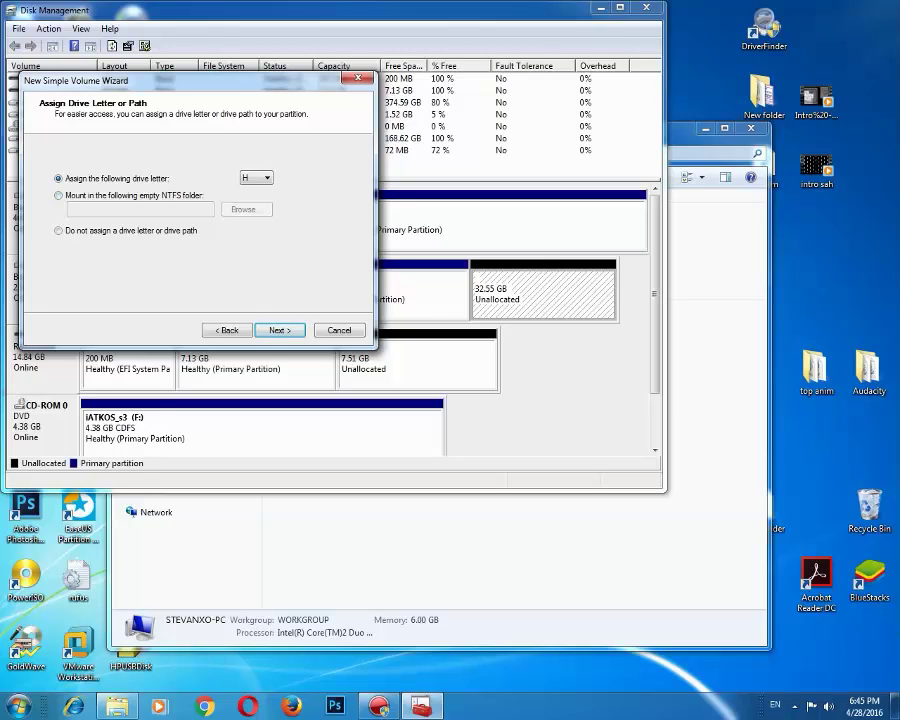
# Assign drive letter X to the new simple volume.
pyautogui.click(257, 178)
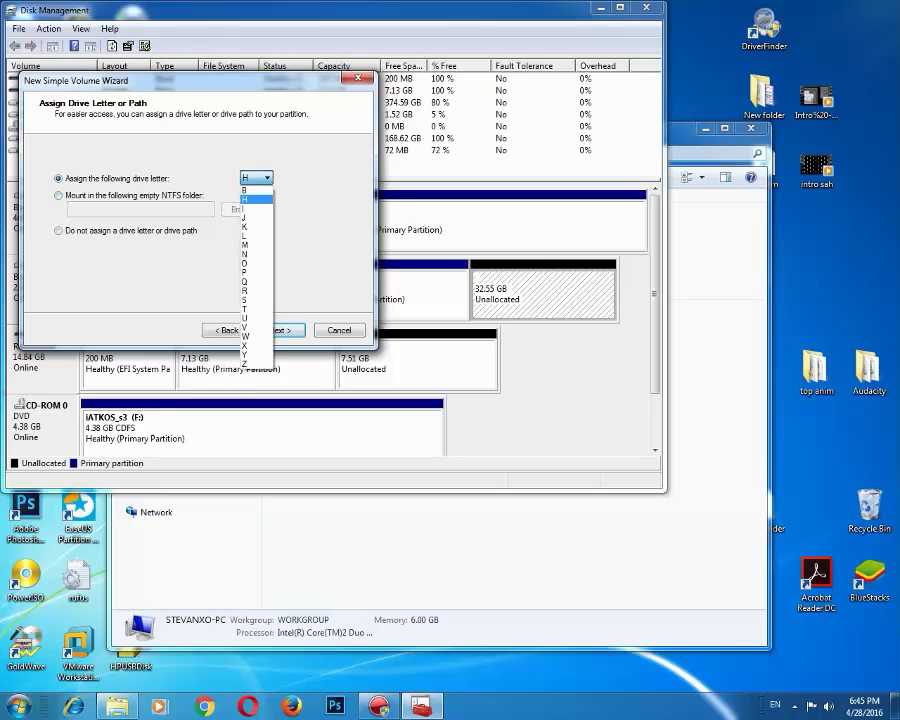
pyautogui.press('x')
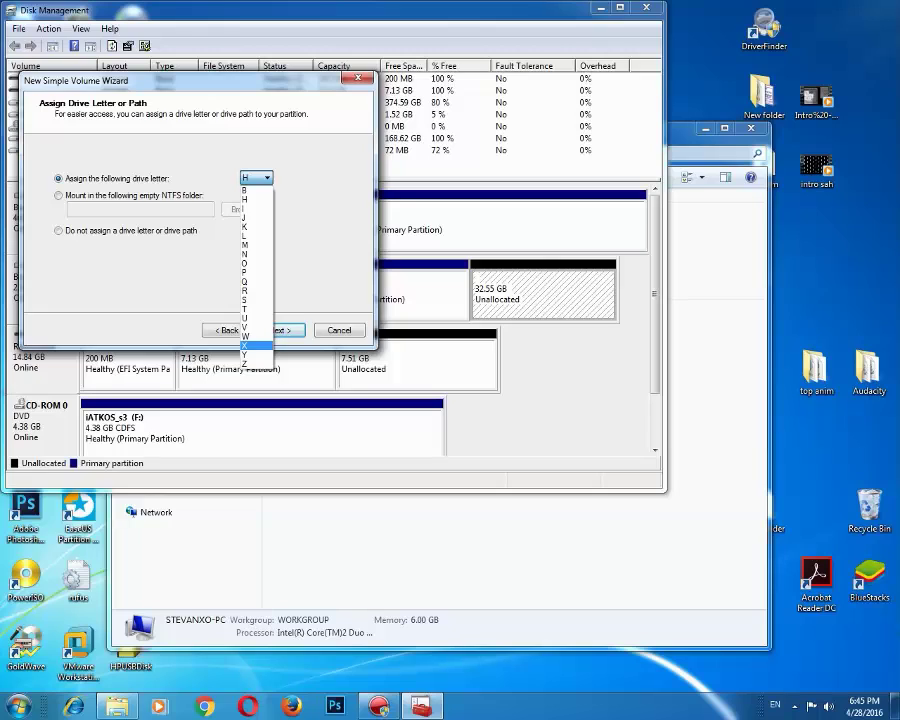
pyautogui.press('Return')
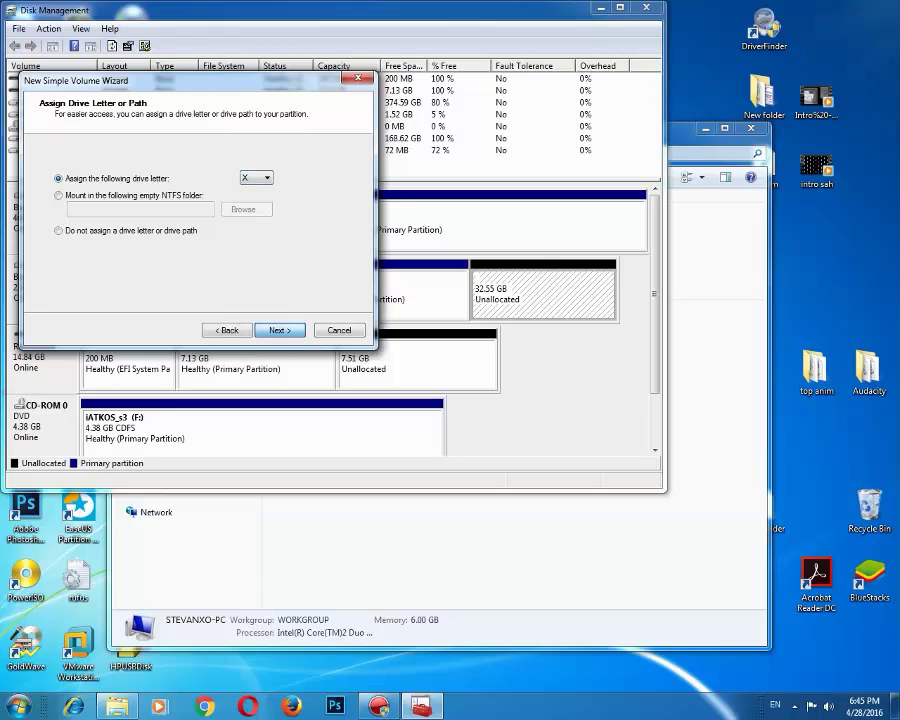
pyautogui.press('Return')
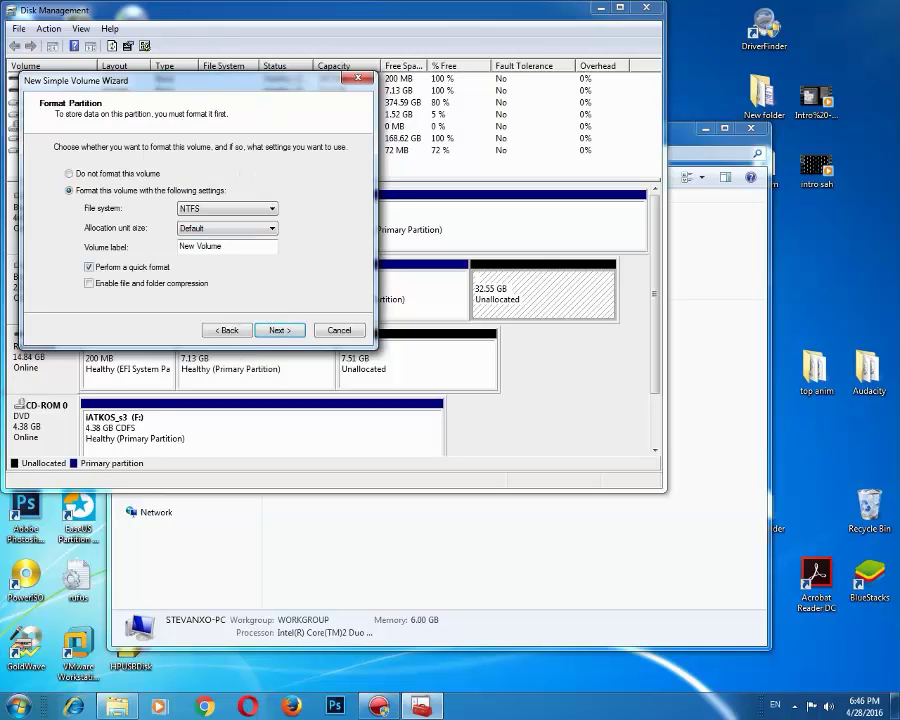
# Label the volume Mac EL Capitan, quick-format it as NTFS with the default allocation unit size, and create it.
pyautogui.moveTo(223, 246); pyautogui.dragTo(178, 246)
pyautogui.write('Mac EL Capitan')
pyautogui.click(227, 208)
pyautogui.click(227, 219)
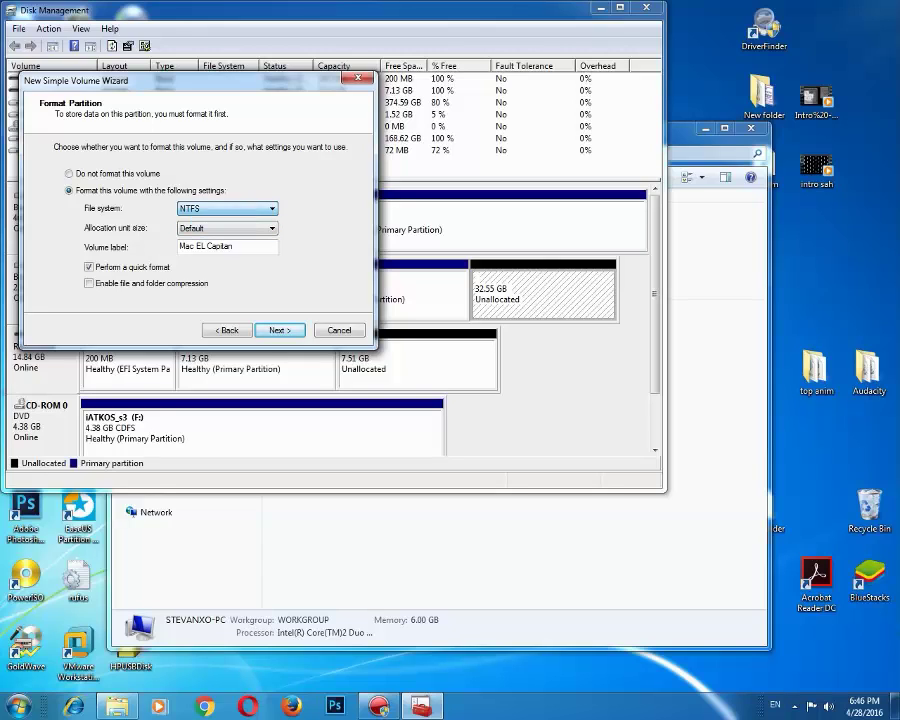
pyautogui.click(227, 228)
pyautogui.click(227, 238)
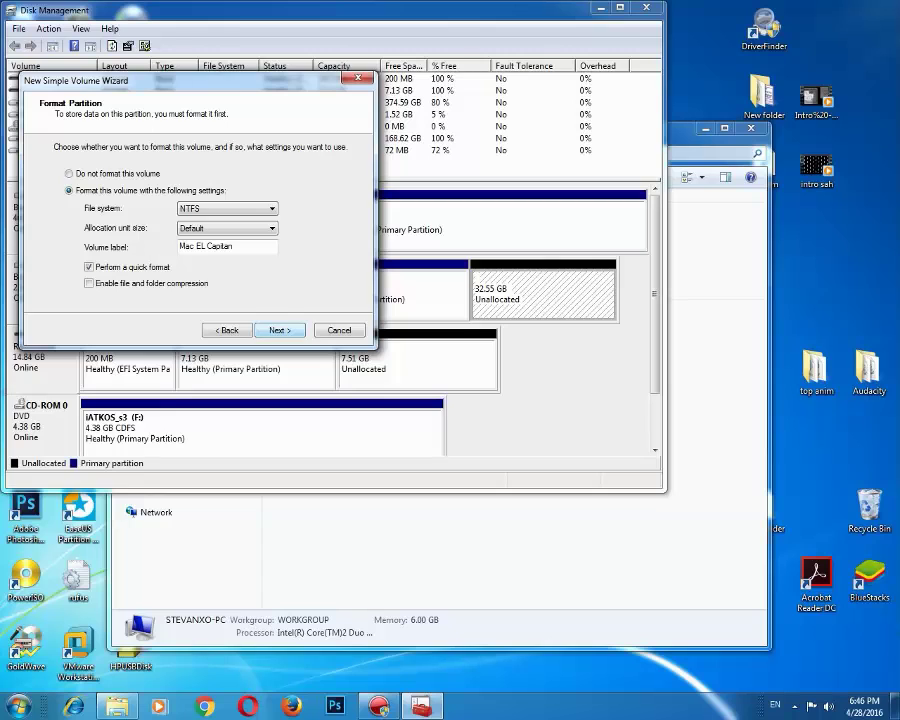
pyautogui.press('Return')
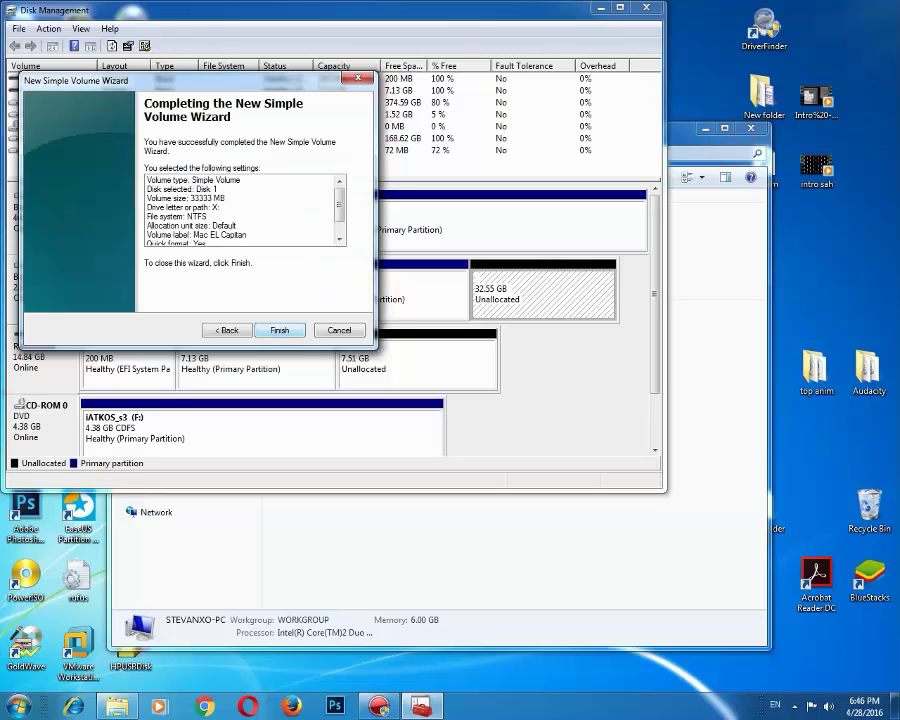
pyautogui.press('Return')
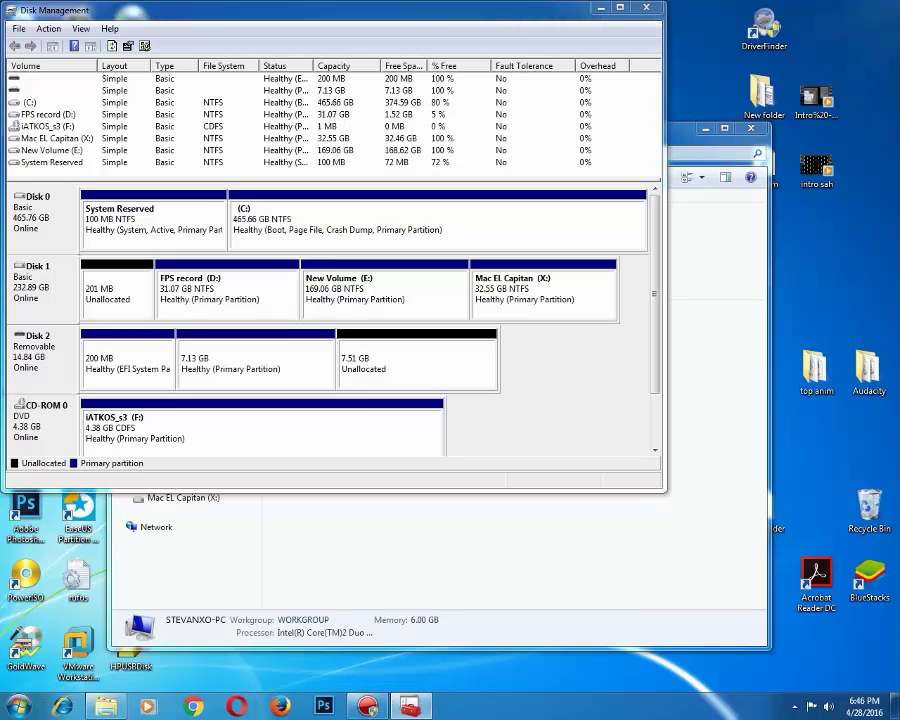
# Close Disk Management and refresh the drive list in Computer to check the Mac EL Capitan (X:) volume.
pyautogui.click(543, 290)
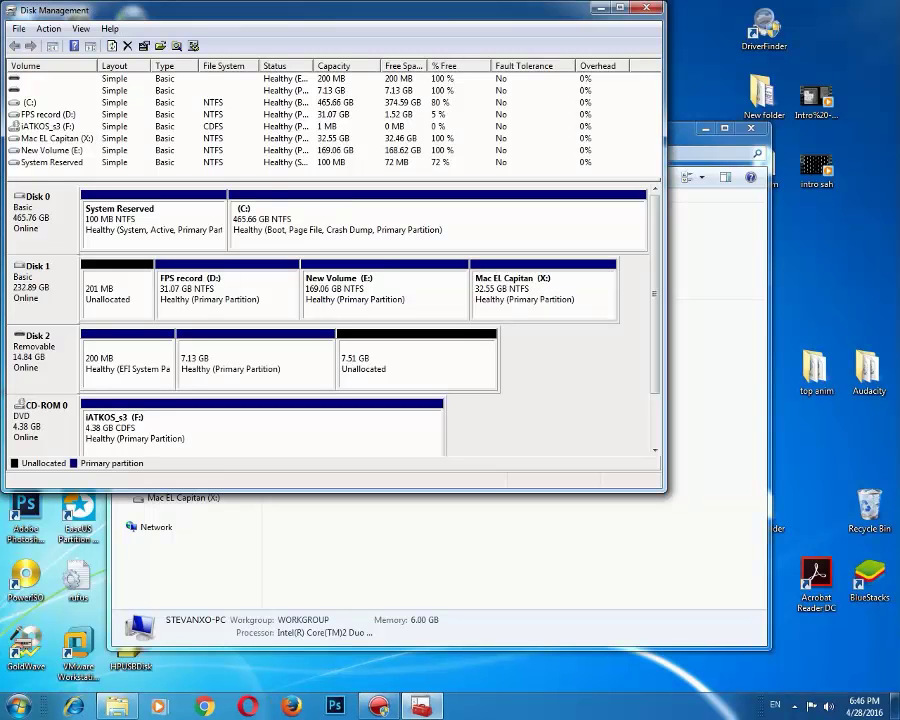
pyautogui.click(646, 8)
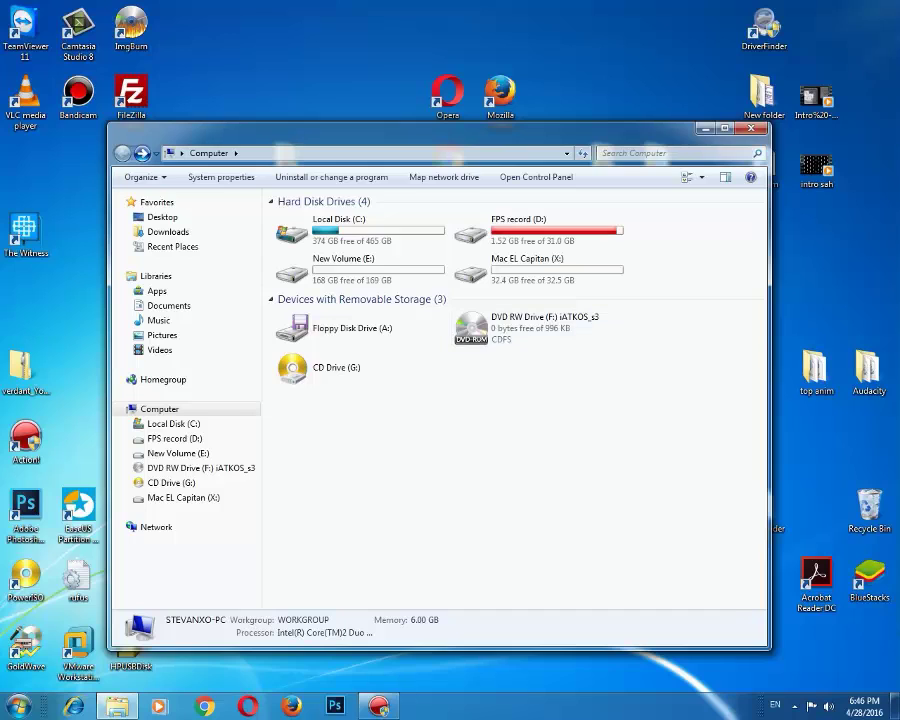
pyautogui.rightClick(555, 453)
pyautogui.click(591, 508)
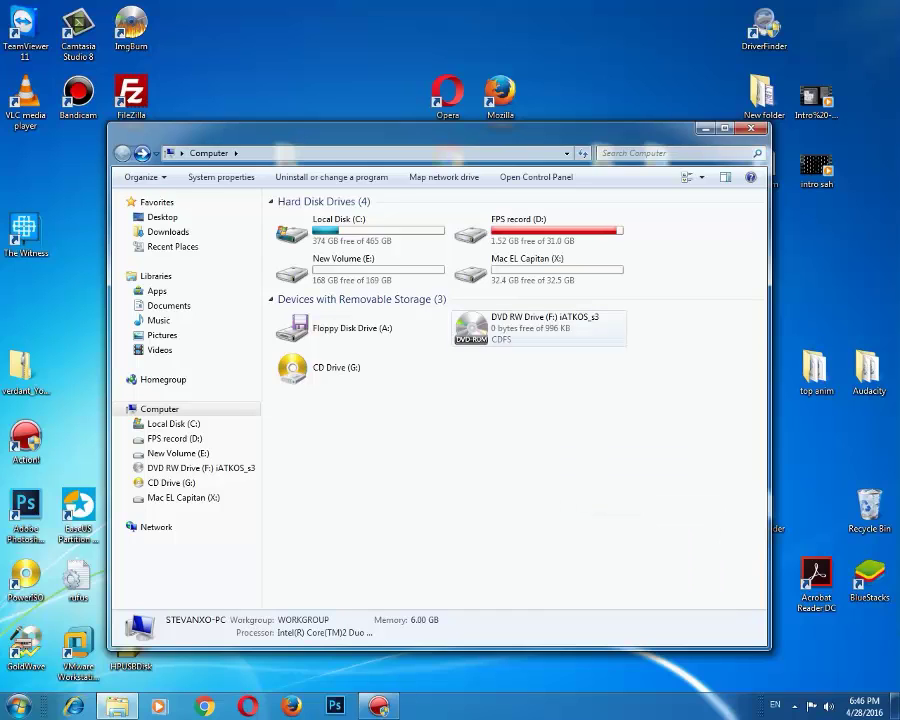
# Open the Mac EL Capitan (X:) volume to check its contents, return to Computer and clear the selection.
pyautogui.click(539, 270)
pyautogui.doubleClick(539, 270)
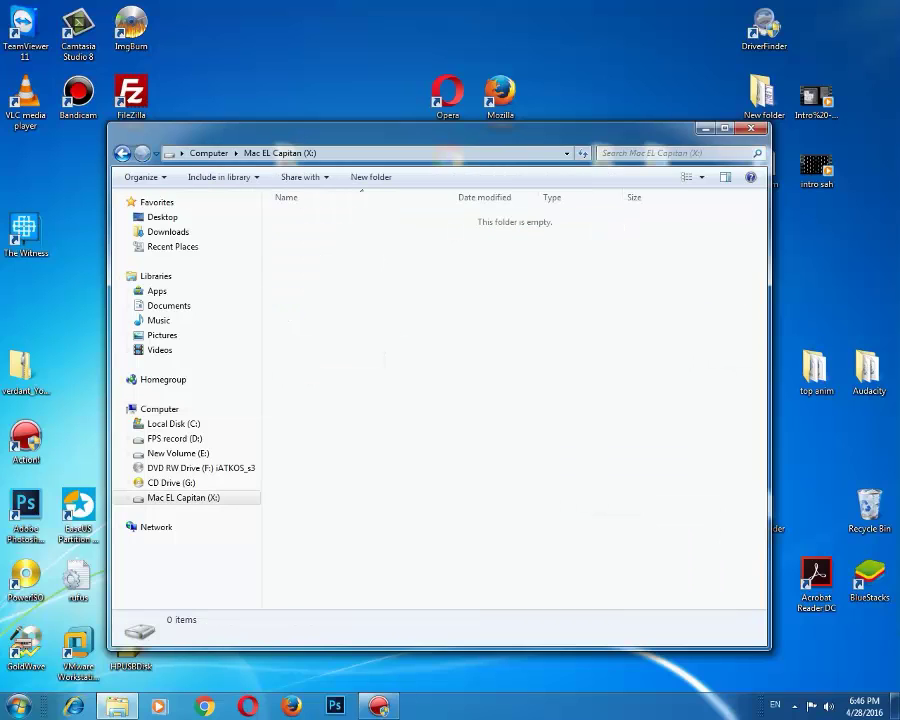
pyautogui.press('BackSpace')
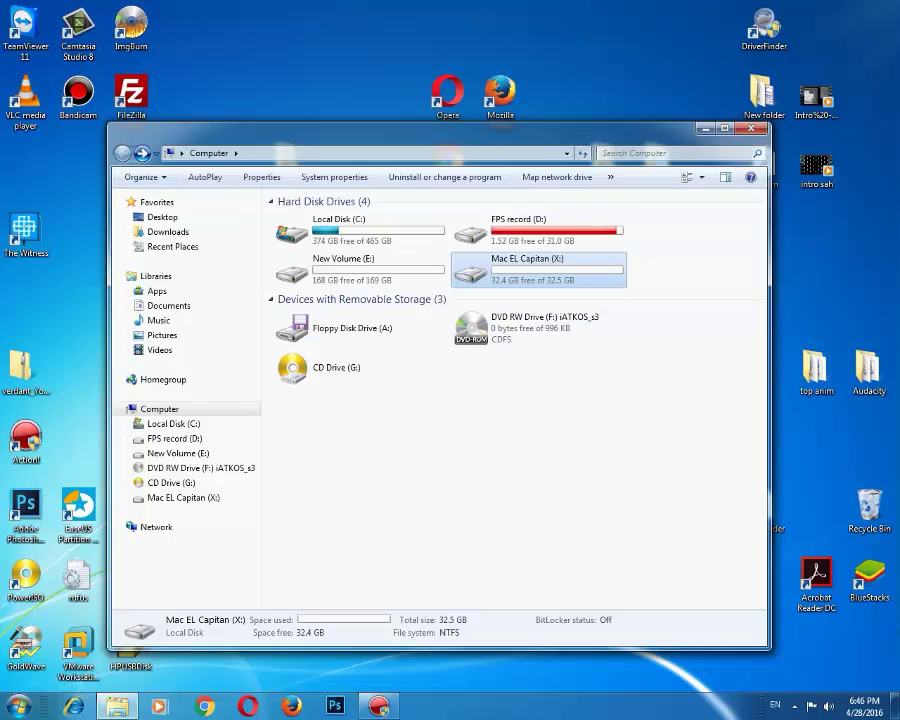
pyautogui.click(539, 430)
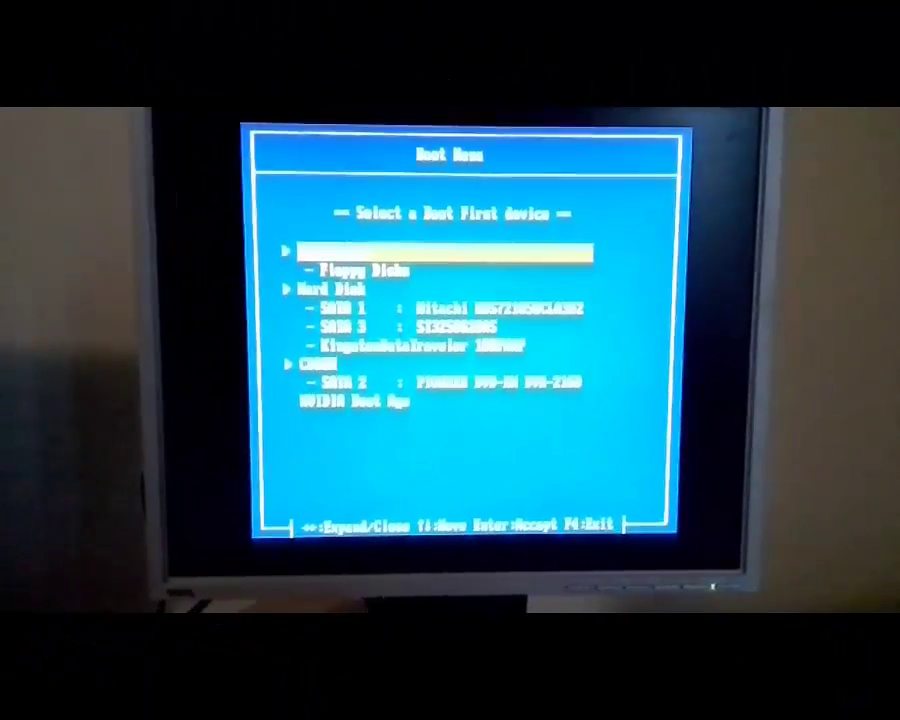
# Choose the Kingston DataTraveler USB drive under Hard Disk as the first boot device and boot from it.
pyautogui.press('Down')
pyautogui.press('Down')
pyautogui.press('Down')
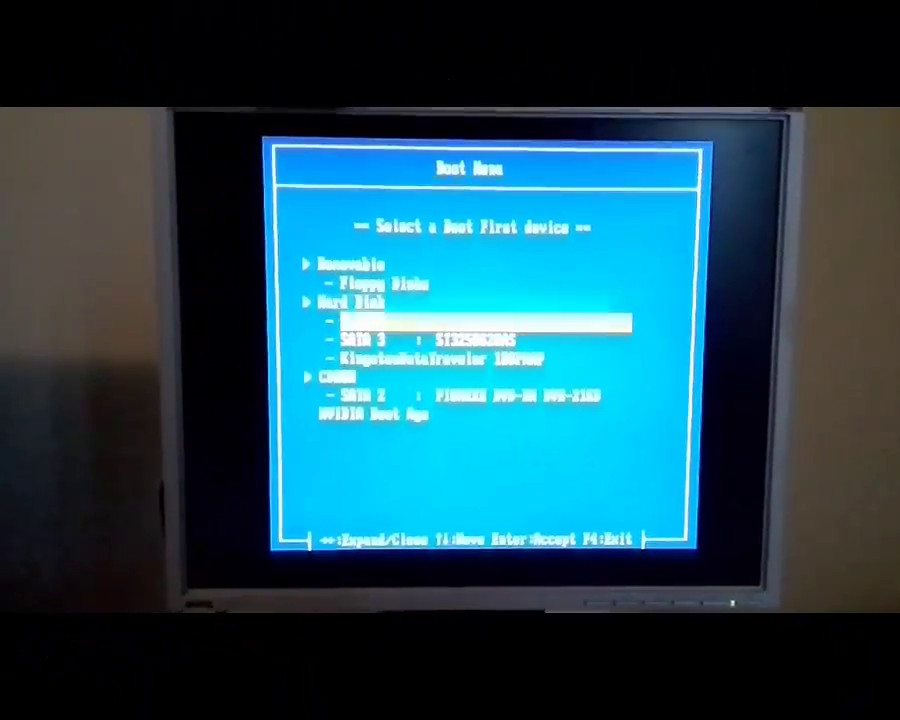
pyautogui.press('Down')
pyautogui.press('Down')
pyautogui.press('Return')
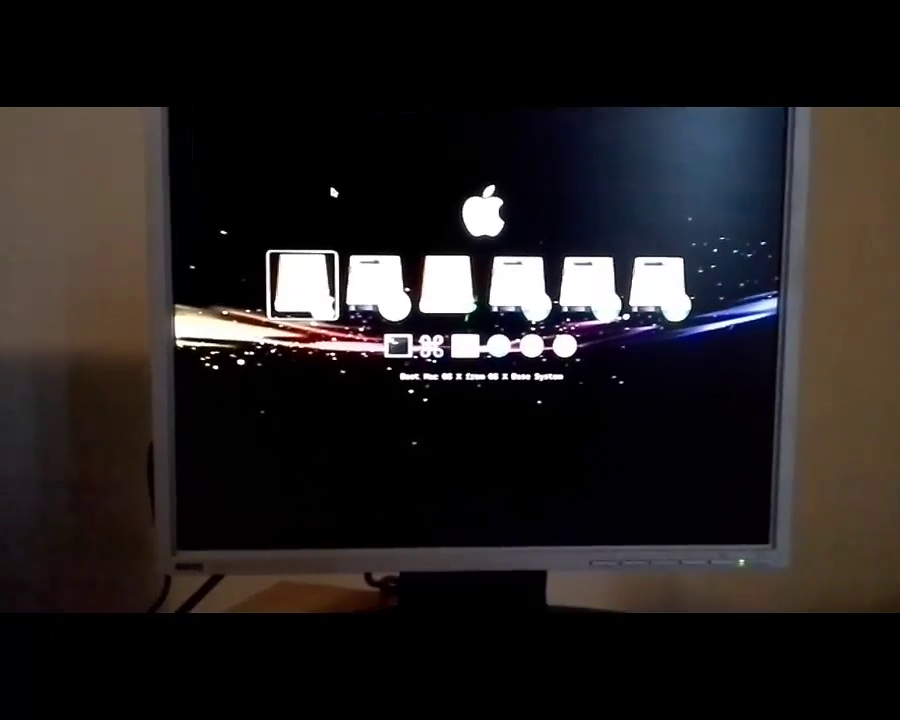
# Look through the Clover boot entries and return to Boot Mac OS X from OS X Base System.
pyautogui.press('Right')
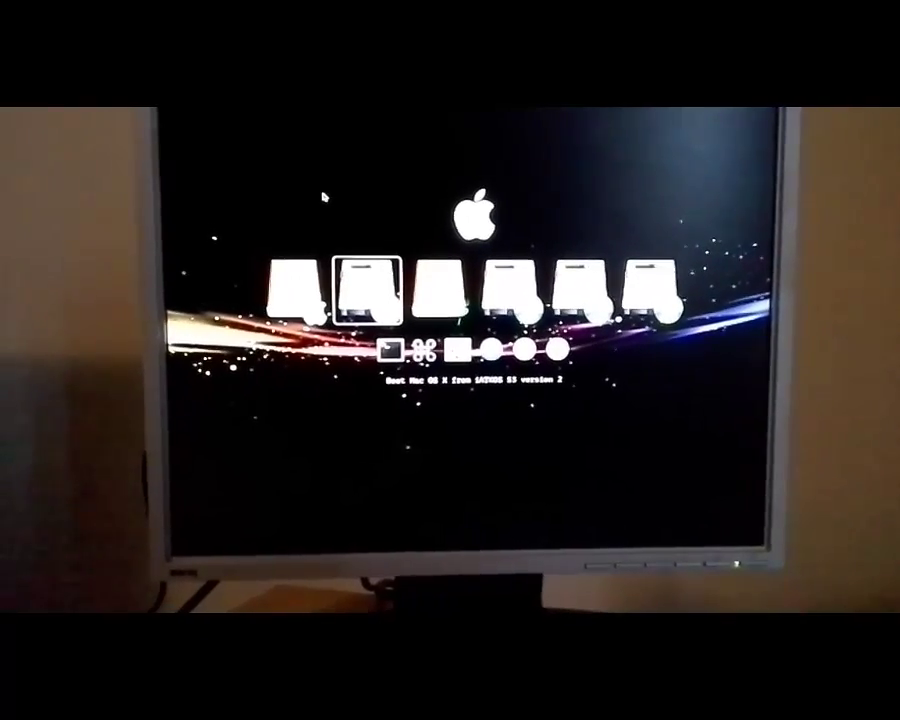
pyautogui.press('Right')
pyautogui.press('Right')
pyautogui.press('Right')
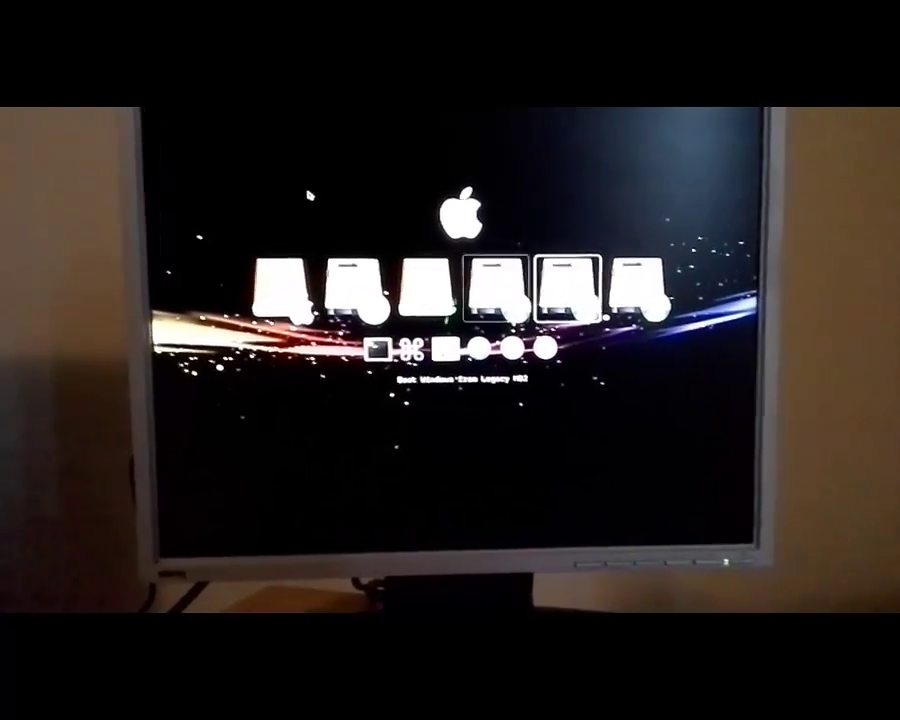
pyautogui.press('Left')
pyautogui.press('Left')
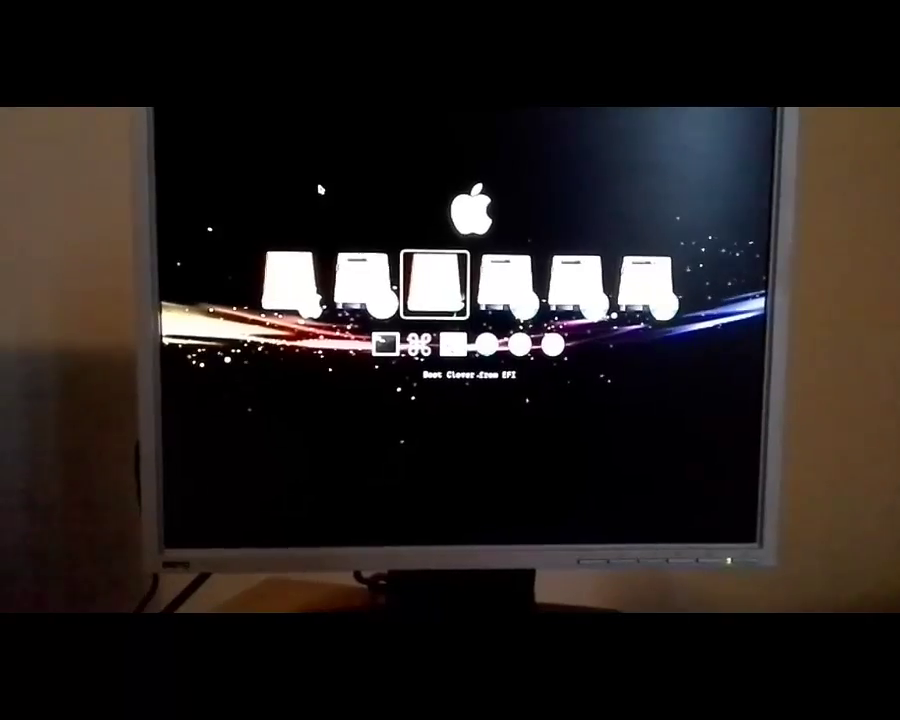
pyautogui.press('Left')
pyautogui.press('Left')
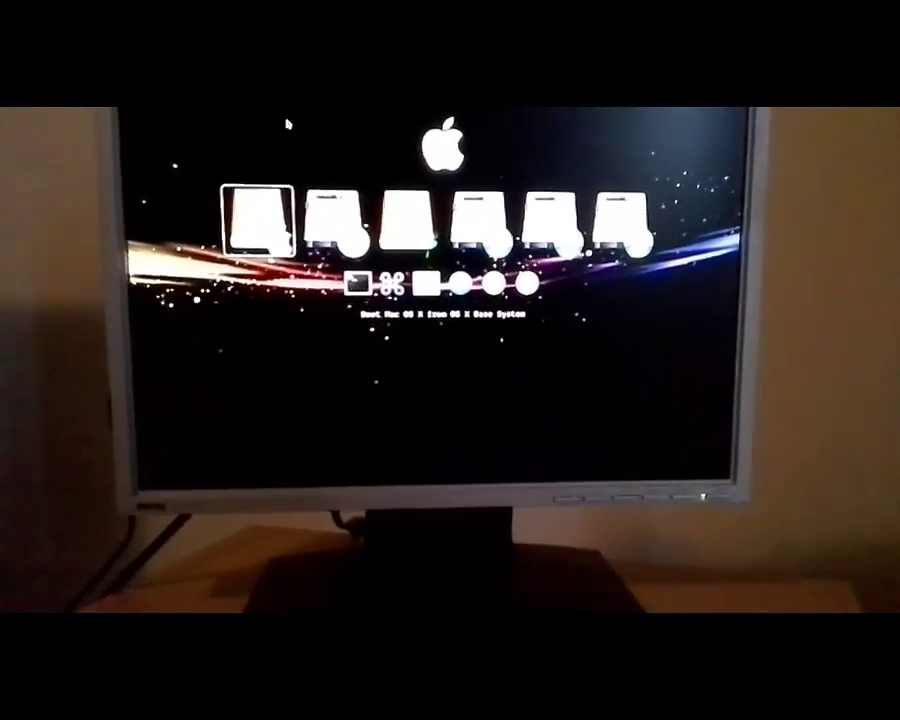
# Open the boot options for OS X Base System and boot Mac OS X in verbose mode.
pyautogui.press('space')
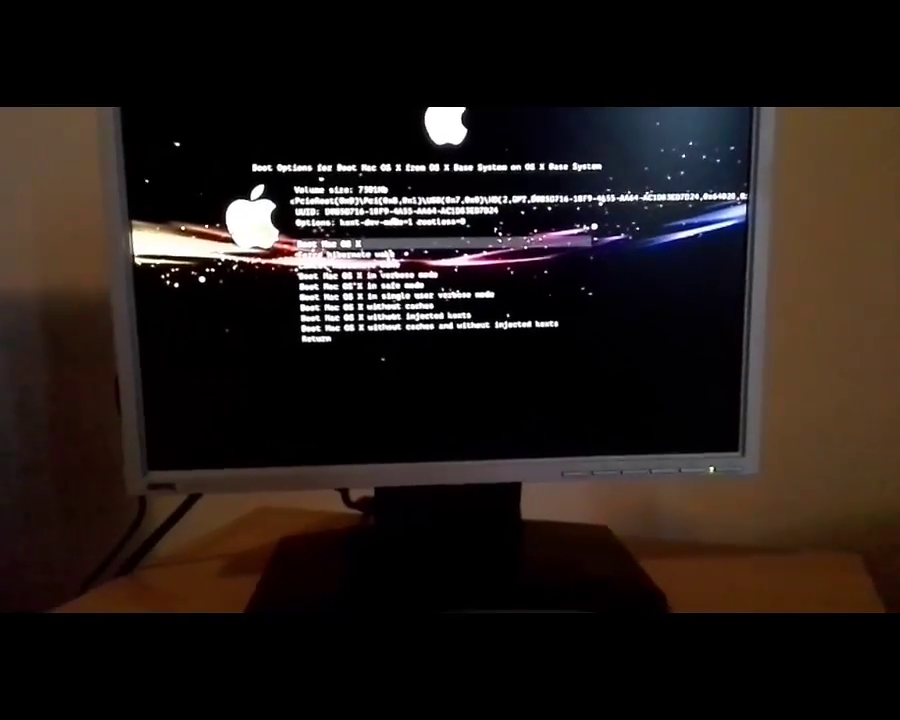
pyautogui.press('Down')
pyautogui.press('Down')
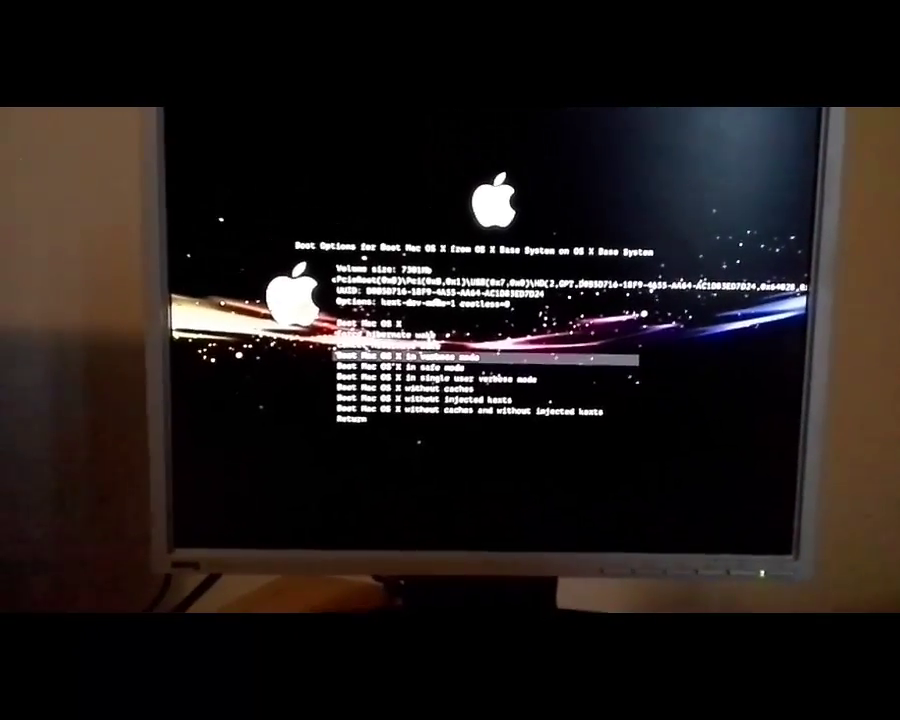
pyautogui.press('Return')
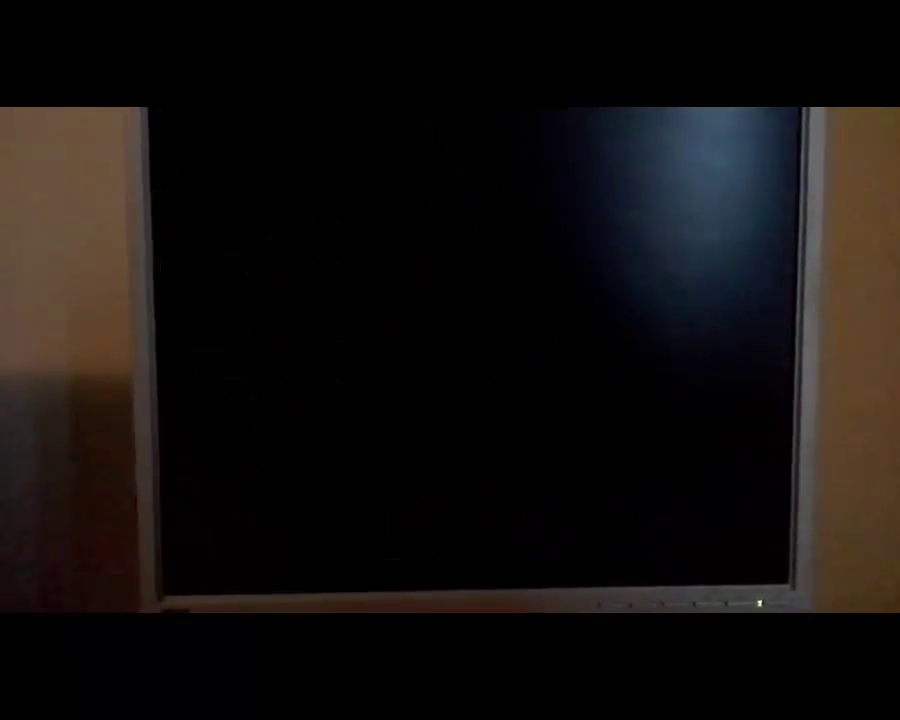